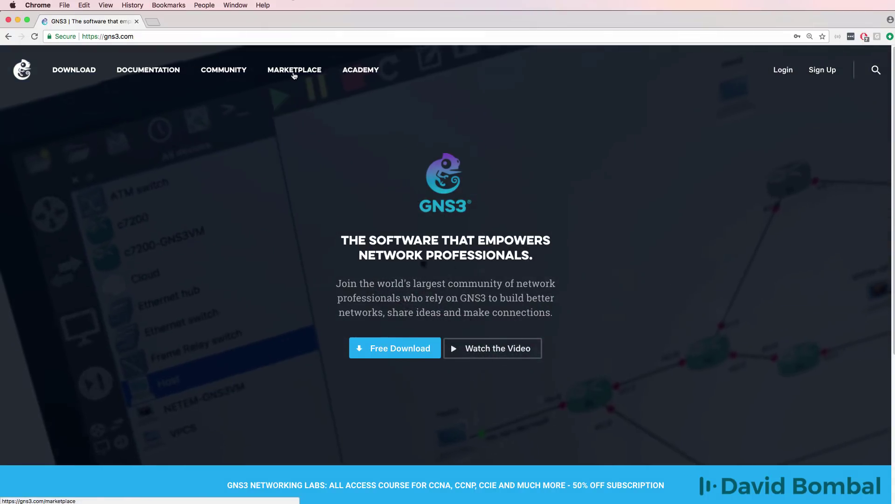
- Open the GNS3 Marketplace Labs listing and scroll through the latest labs
click(294, 75)
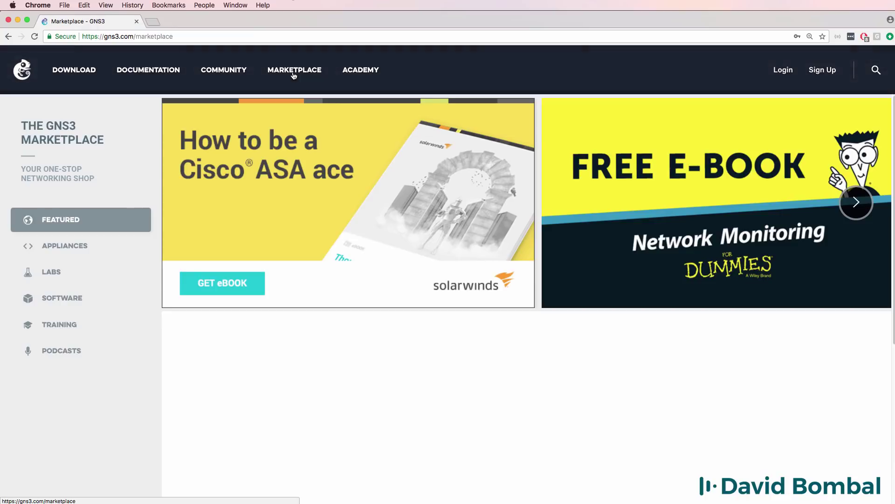
click(106, 278)
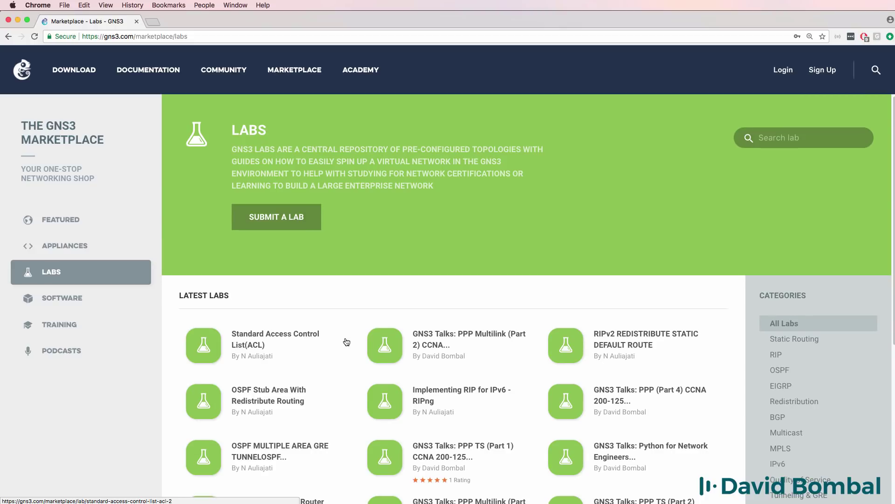
scroll(344, 340, down, 2)
scroll(346, 342, down, 8)
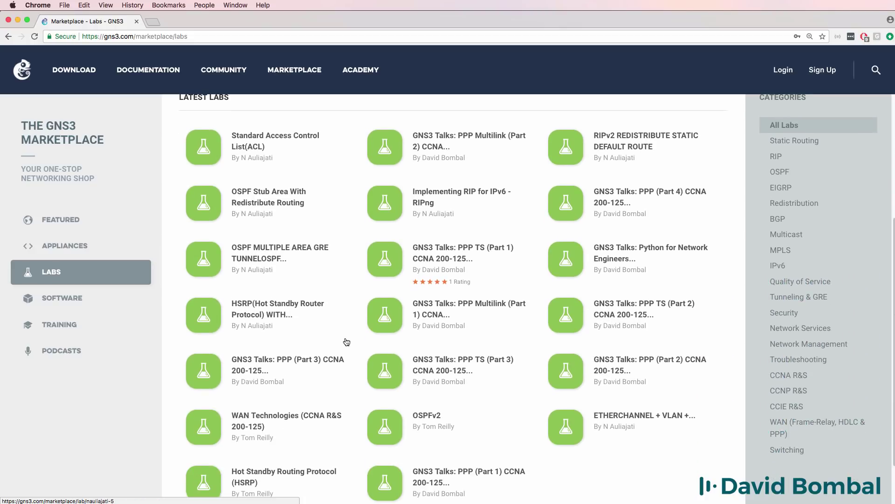
scroll(347, 342, down, 1)
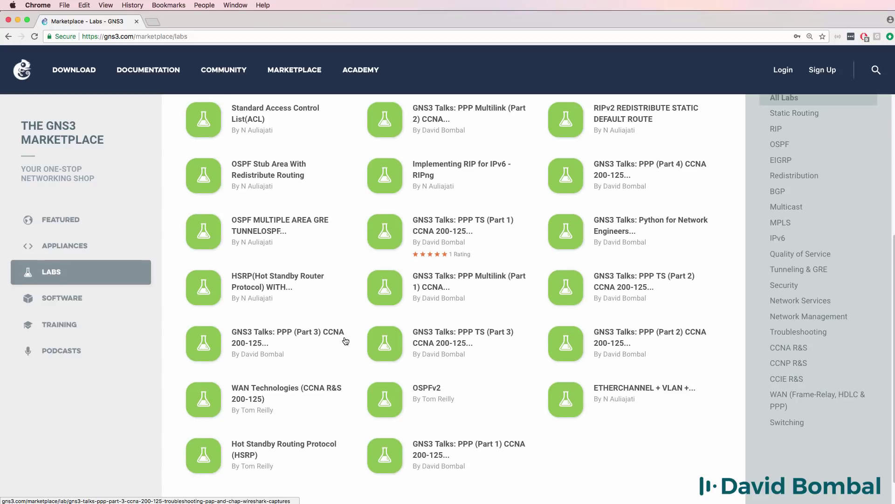
- Review the Hot Standby Routing Protocol (HSRP) lab, then return to the Labs listing
click(268, 449)
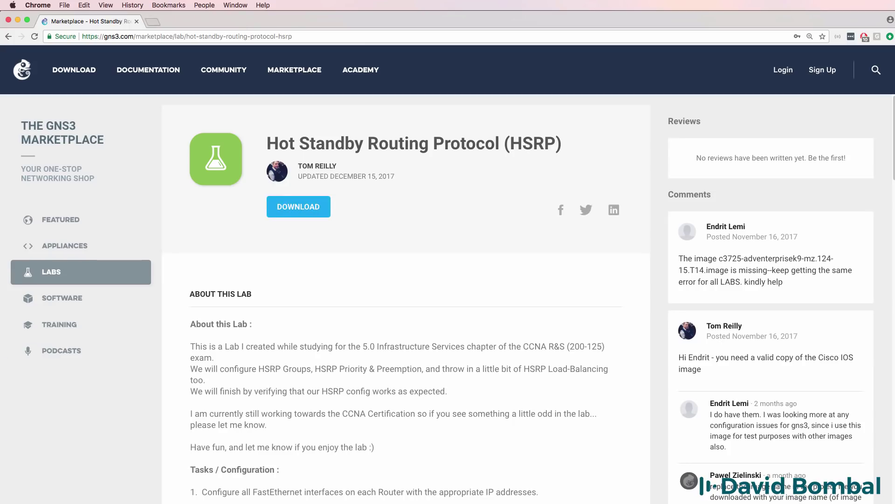
scroll(425, 331, down, 20)
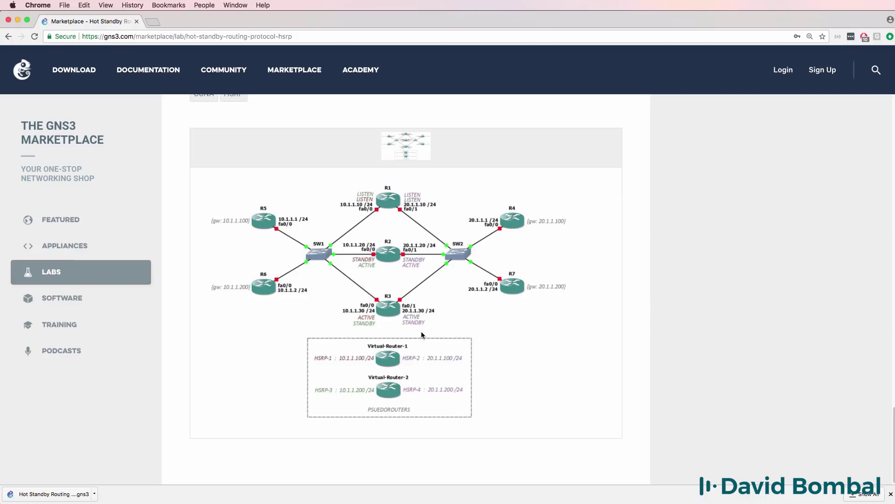
click(82, 273)
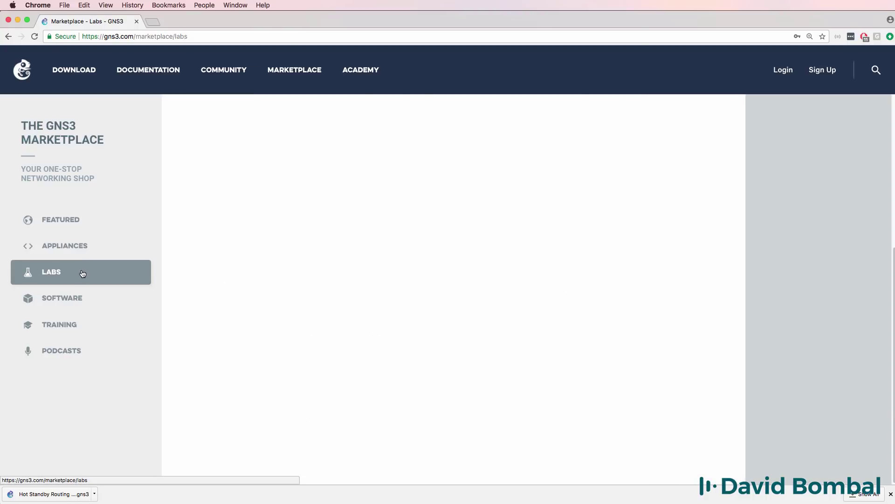
scroll(505, 439, up, 4)
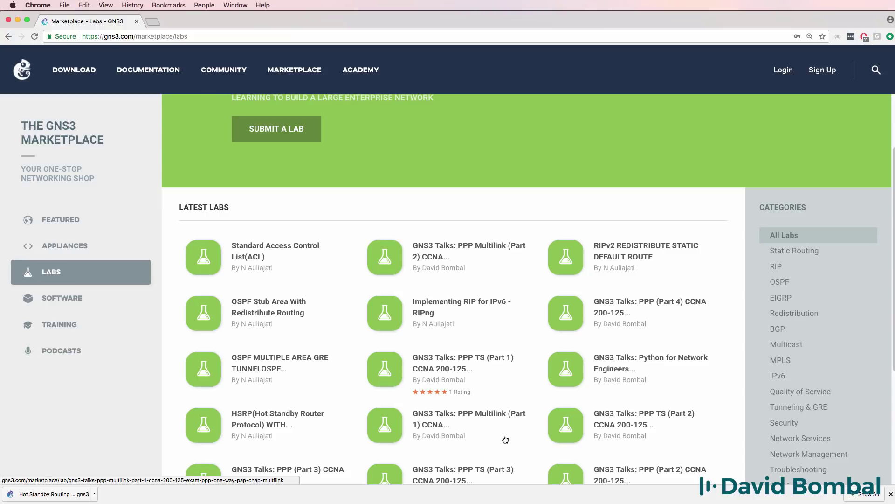
- Stop all four switches S1–S4 in the EtherChannel topology
scroll(505, 439, up, 1)
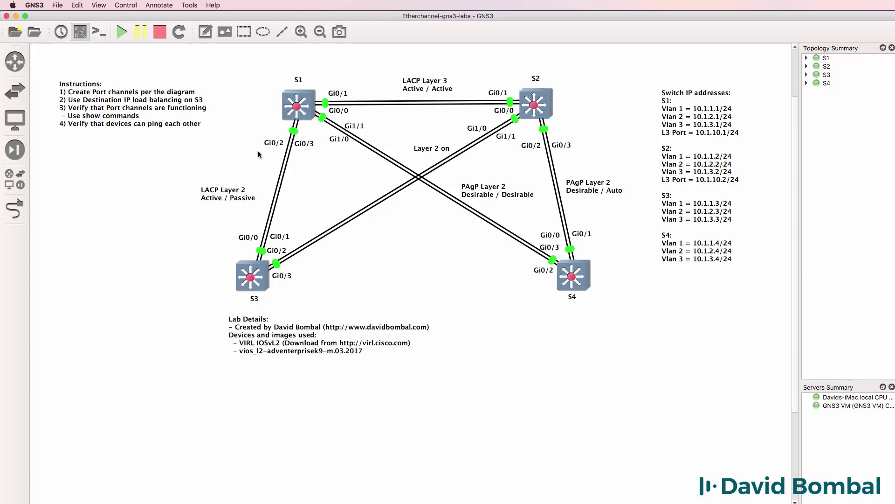
click(165, 31)
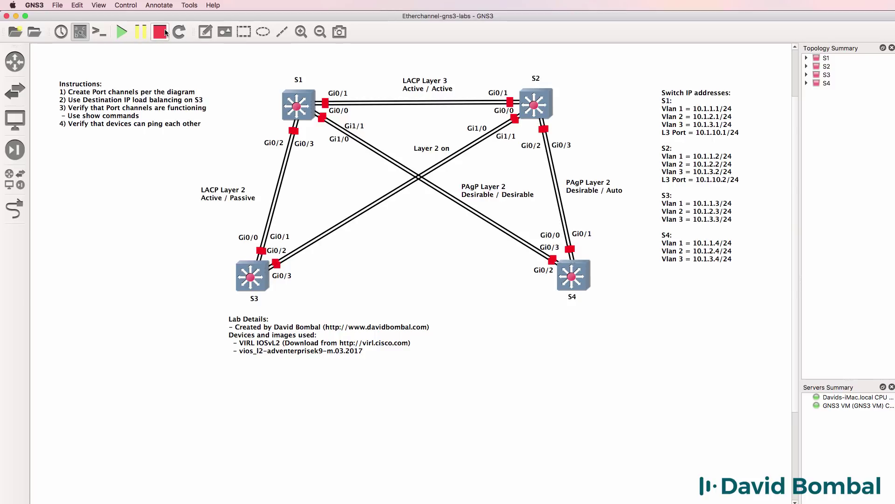
- Export the EtherChannel lab as a portable project without including base images
click(59, 5)
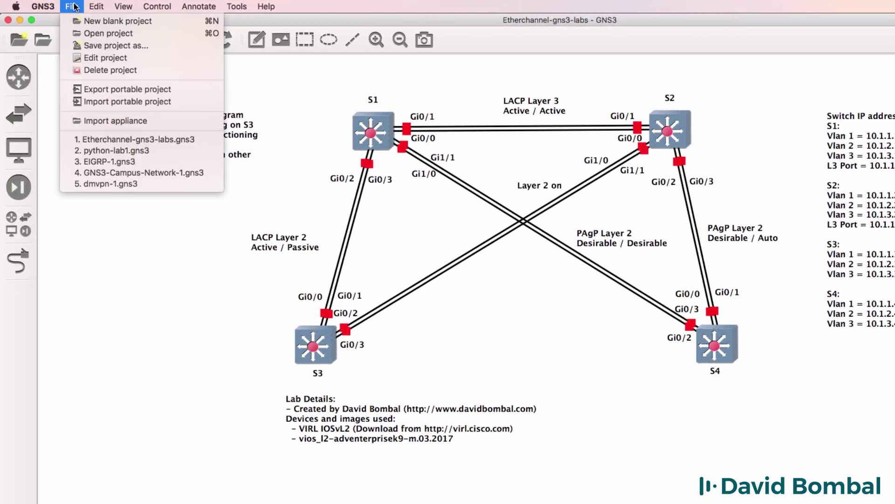
click(95, 90)
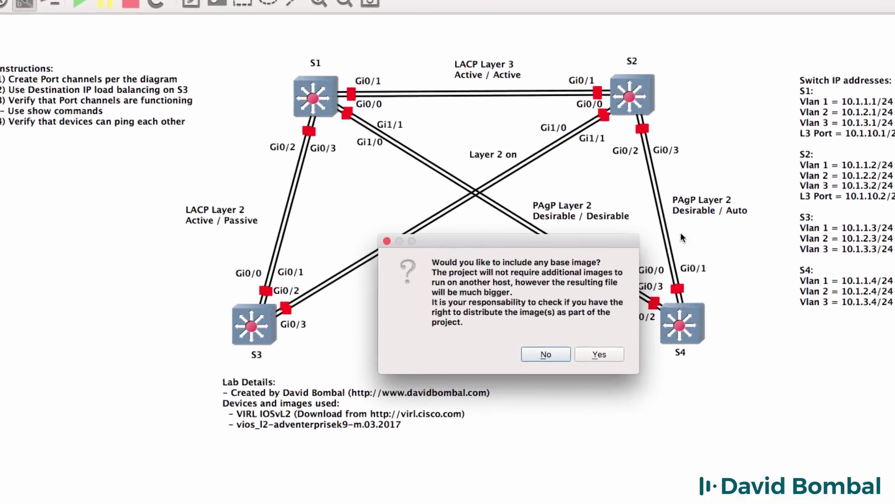
drag(638, 346, 634, 342)
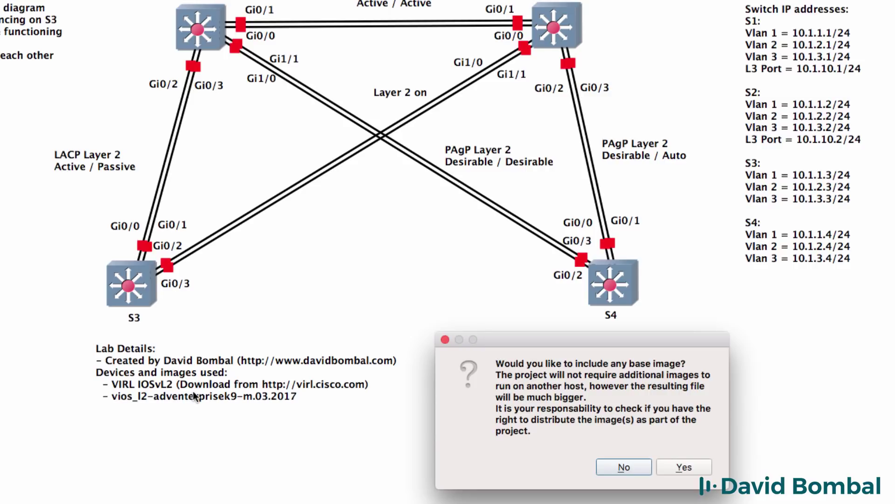
click(624, 472)
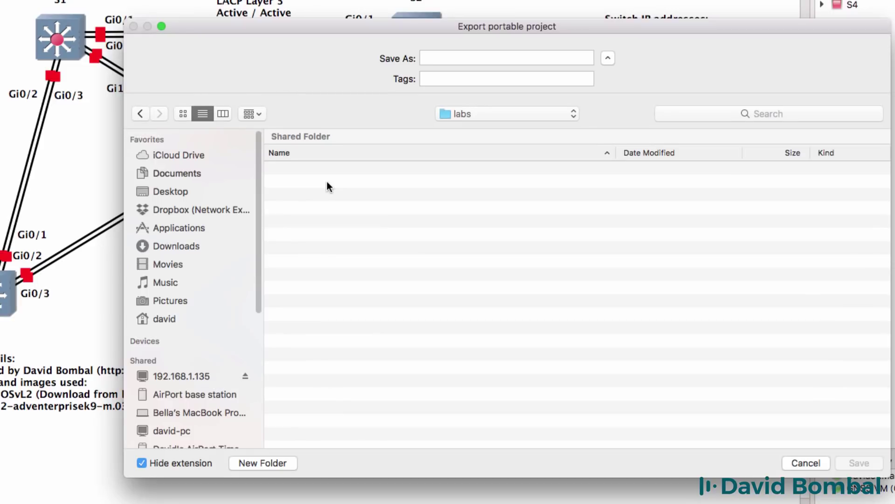
- Save the portable project as EtherChannel-lab-1 and save its README
click(479, 57)
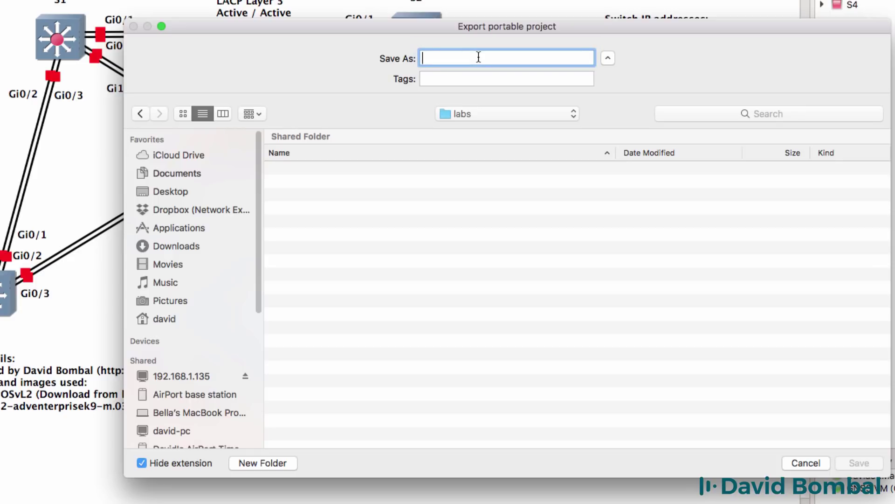
text(Ethe)
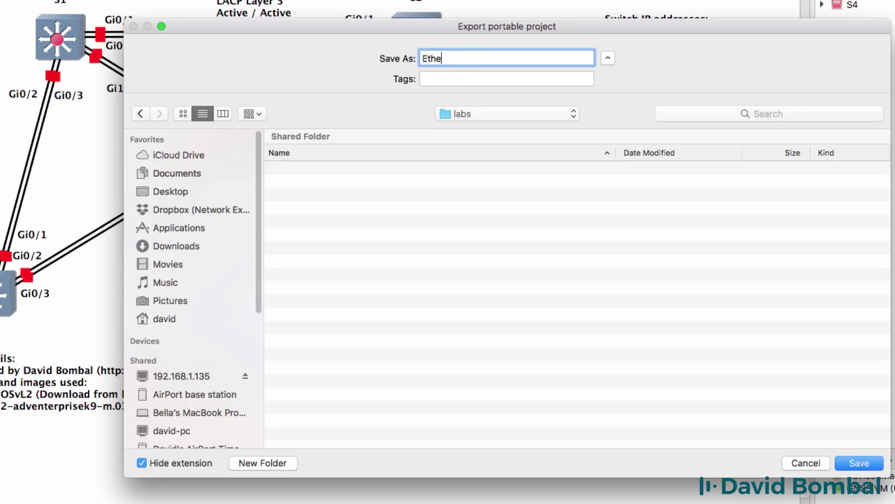
text(rchannel-lab-1)
key(Left)
key(Left)
key(Left)
key(Left)
key(Left)
key(Left)
key(Left)
key(Left)
key(Left)
key(Left)
key(Left)
key(Left)
key(BackSpace)
text(C)
click(846, 455)
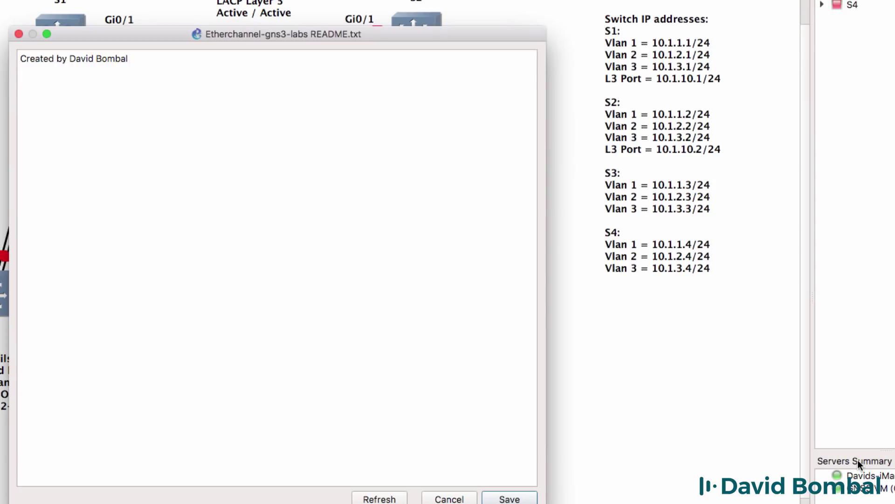
key(super+a)
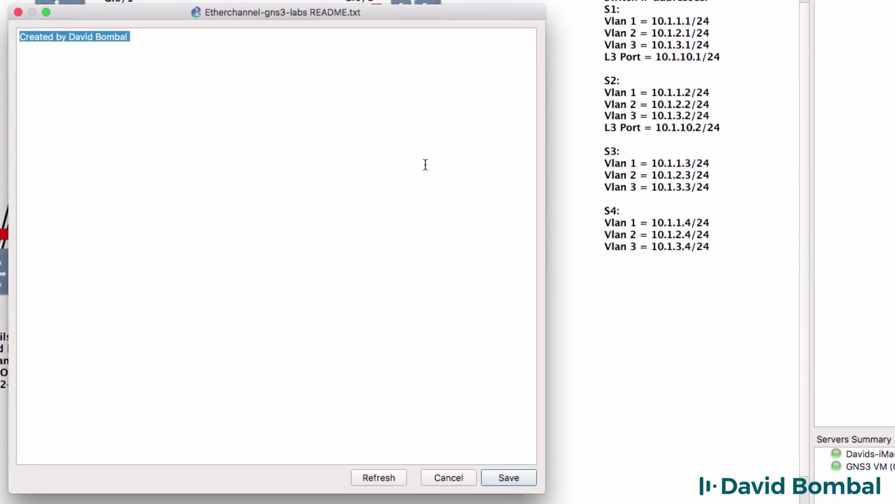
click(508, 478)
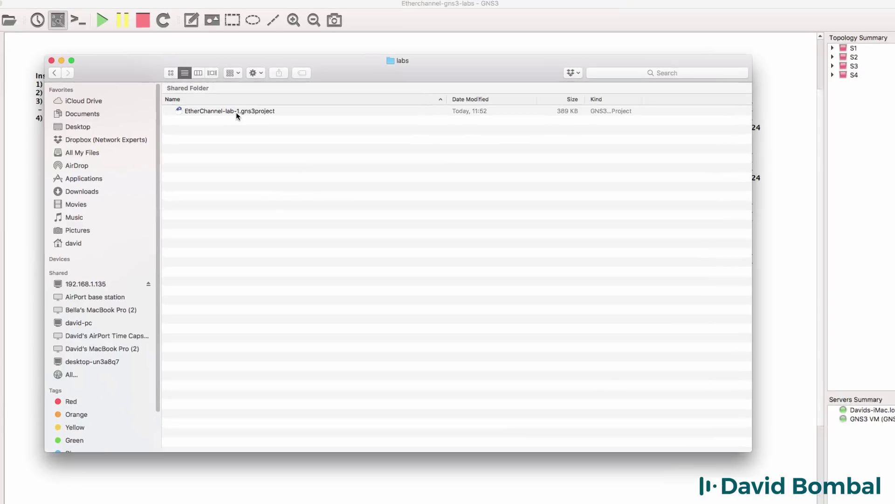
- Select EtherChannel-lab-1.gns3project (389 KB) in Finder's labs folder
click(236, 112)
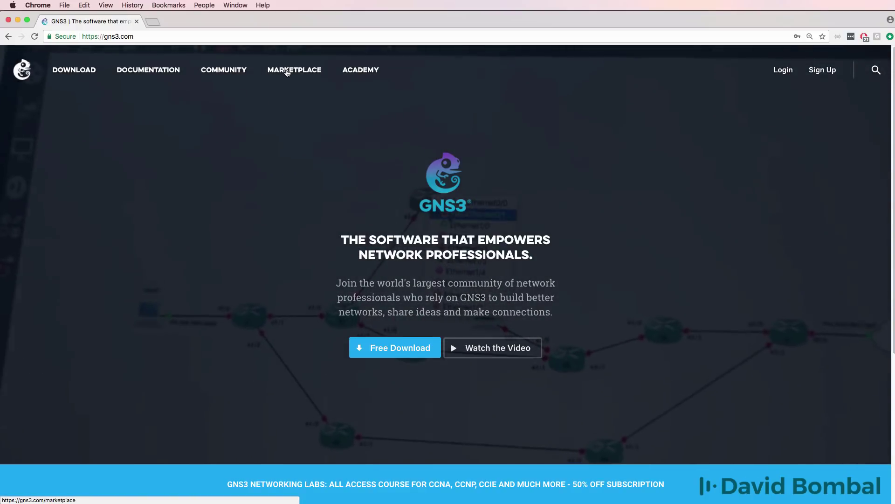
- Start a Marketplace lab submission and log in with the autofilled account credentials
click(287, 71)
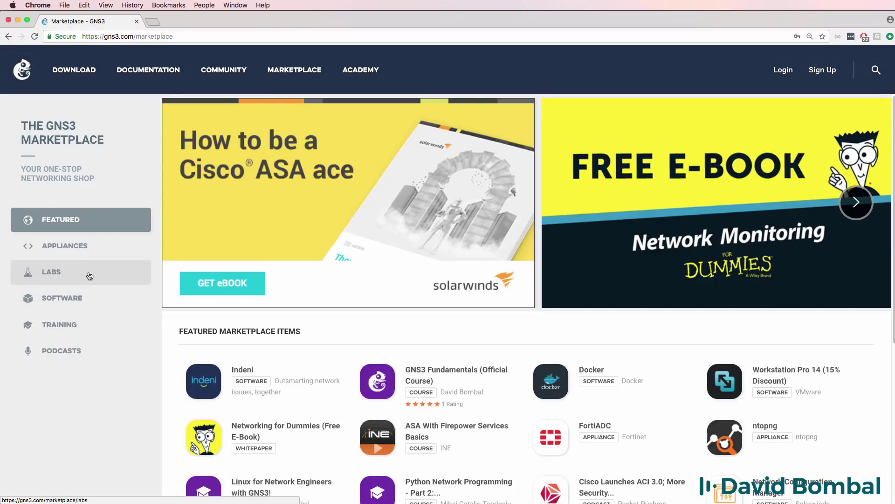
click(89, 275)
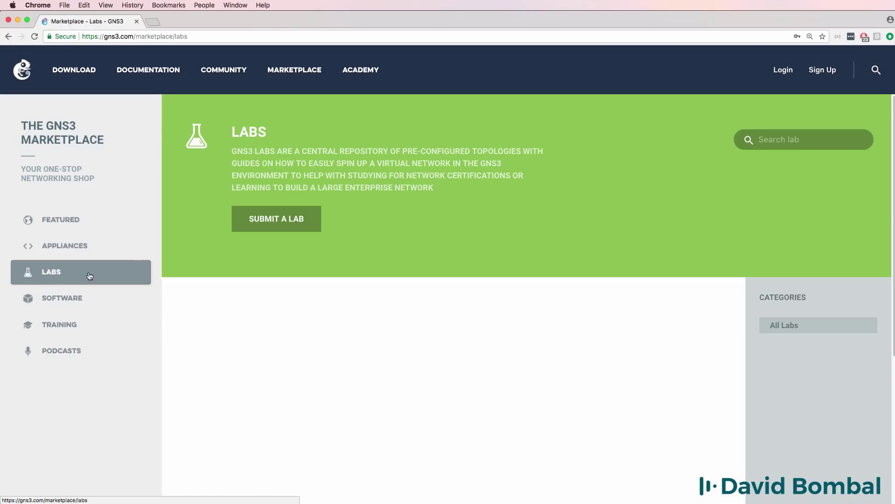
click(300, 221)
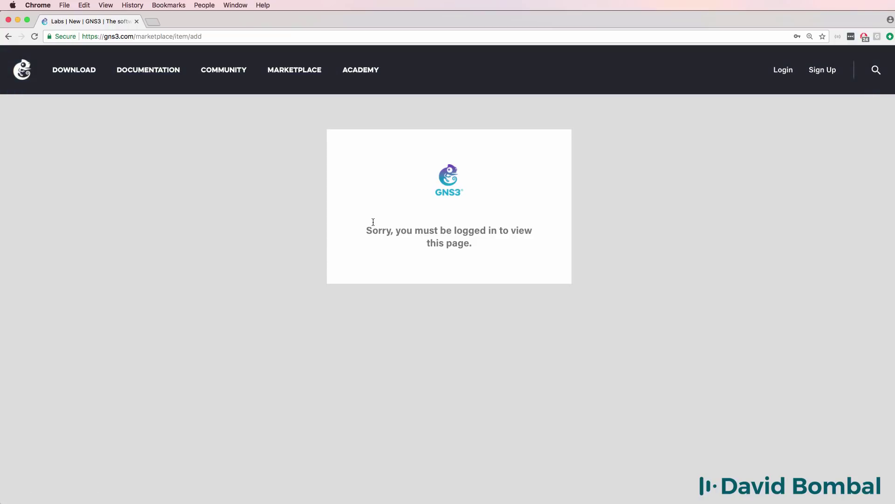
drag(366, 230, 570, 254)
click(570, 253)
triple_click(485, 250)
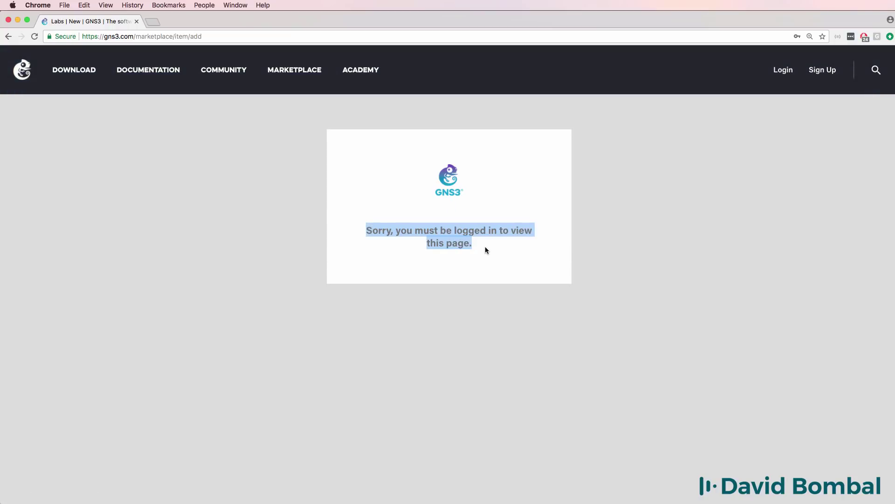
click(782, 70)
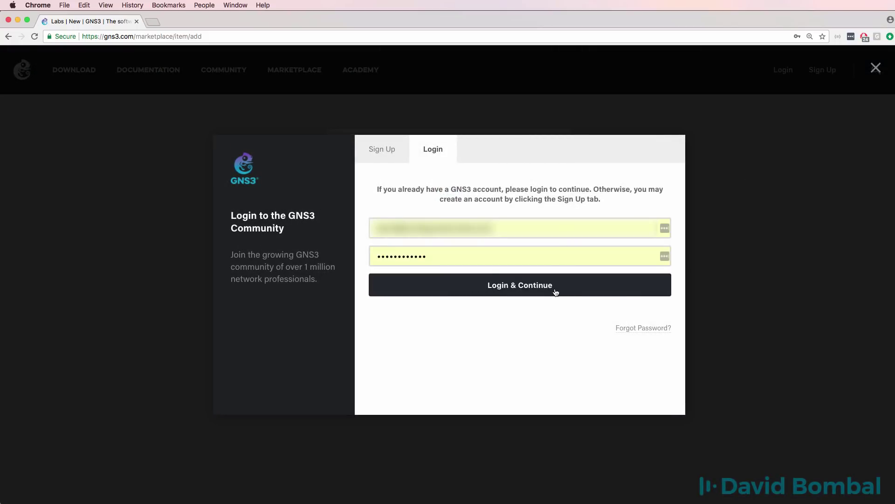
click(555, 291)
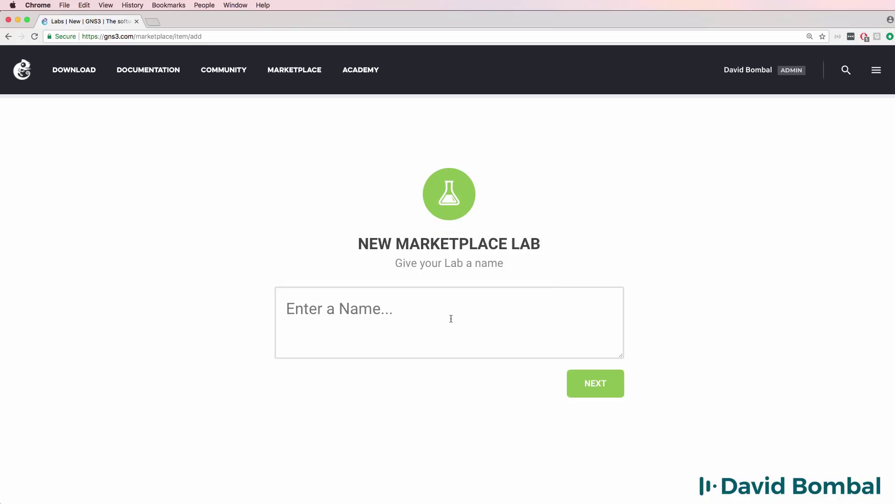
- Name the new Marketplace lab 'GNS3 Labs: EtherChannel Lab 1'
click(449, 319)
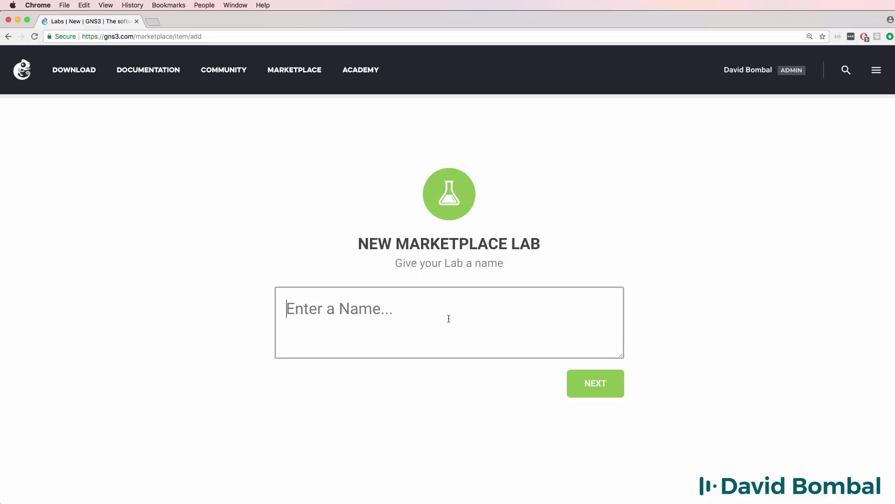
text(GNS3 LAs)
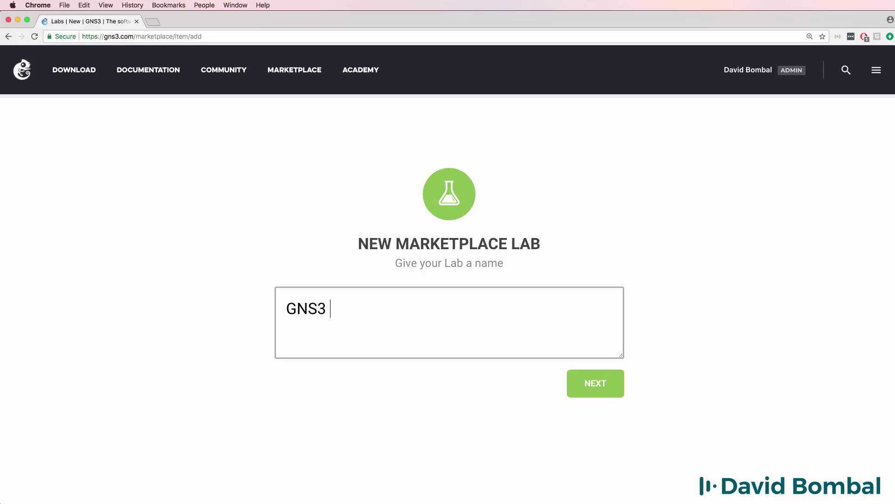
key(BackSpace)
key(BackSpace)
text(abs: Etheren)
key(BackSpace)
key(BackSpace)
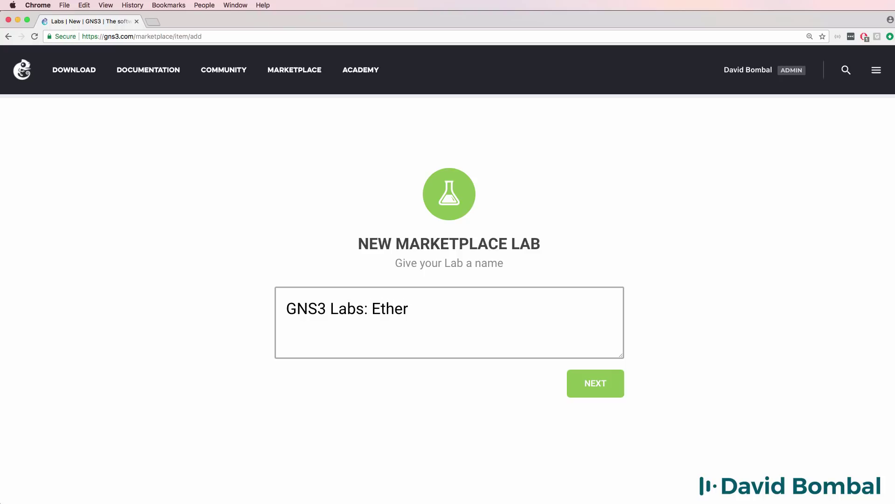
text(Channel Lab 1)
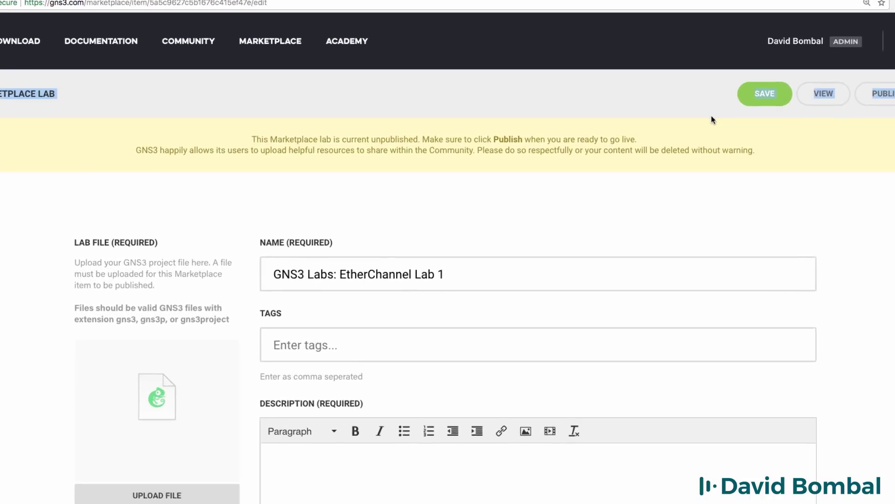
- Tag the lab with CCNA, EtherChannel and GNS3 Talks
drag(87, 138, 796, 155)
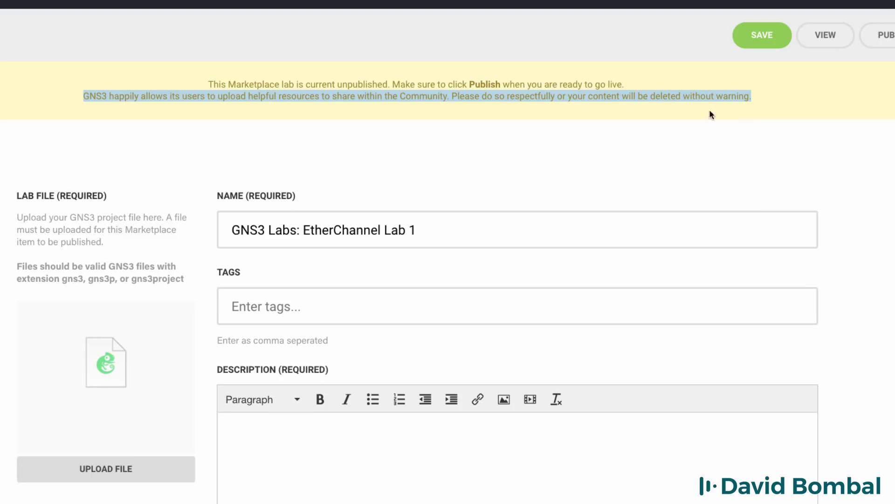
click(285, 308)
text(CCNA)
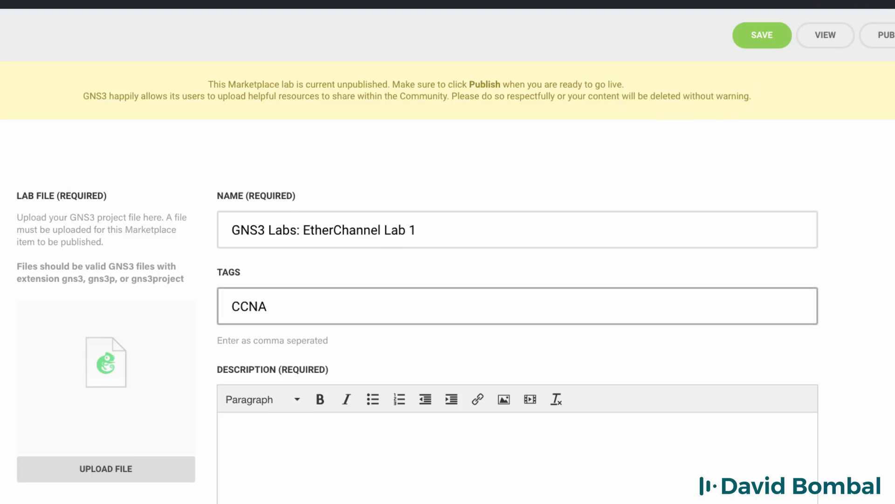
text(, EtherChannel, GNS3 Tl)
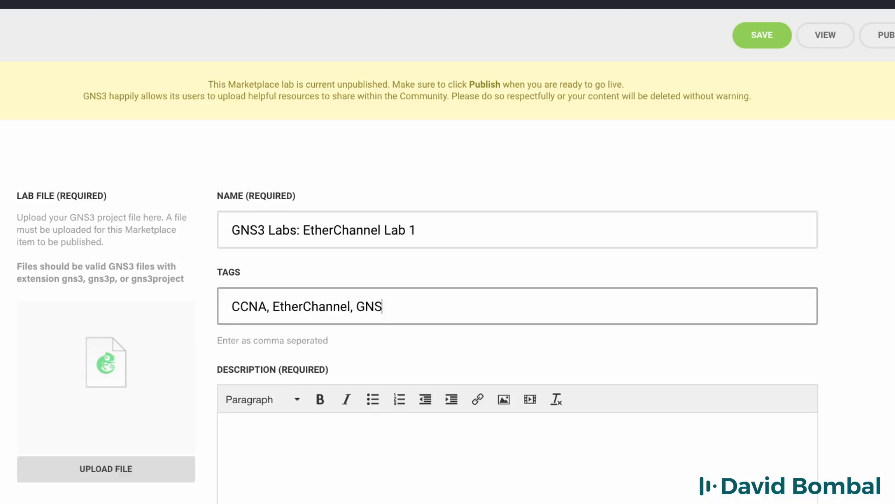
key(BackSpace)
text(alks)
- Change 'Labs' to 'Talks' in the lab name
click(298, 230)
key(BackSpace)
key(BackSpace)
key(BackSpace)
key(BackSpace)
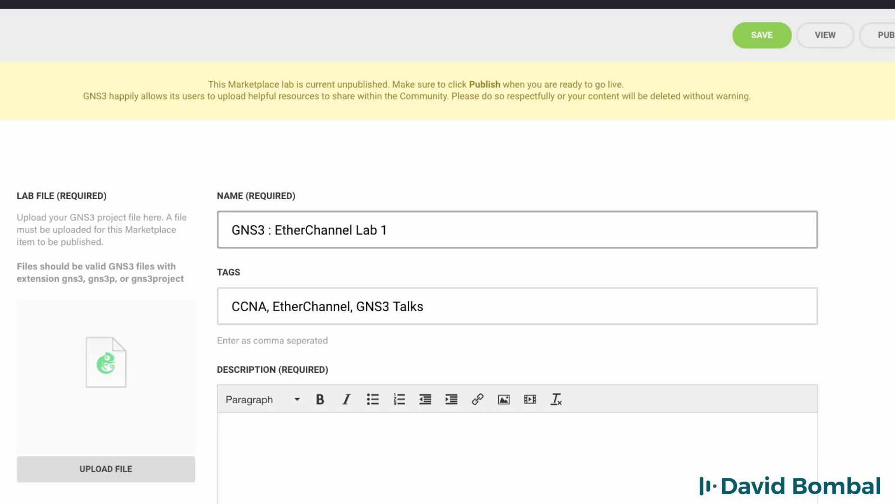
text(Tak)
key(BackSpace)
text(ls)
key(BackSpace)
key(BackSpace)
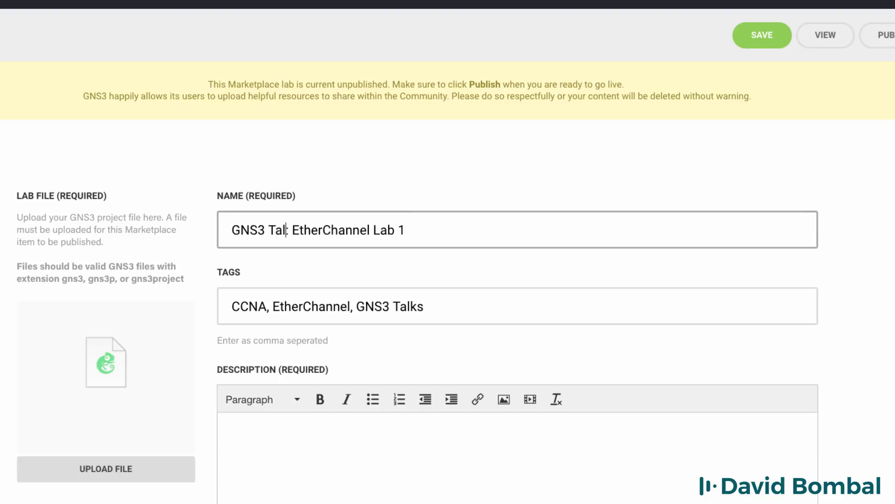
- Finish the name as 'GNS3 Talks' and paste the four EtherChannel instruction steps into Description
text(lks)
scroll(534, 259, down, 1)
scroll(534, 258, down, 4)
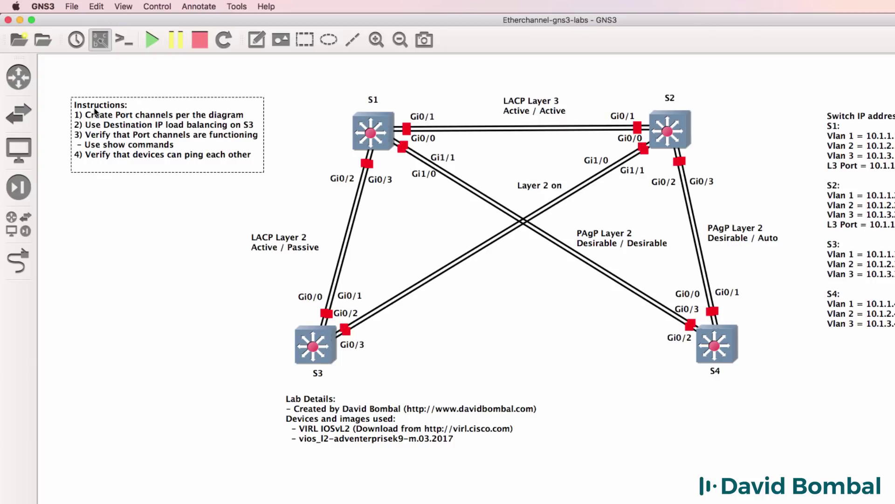
double_click(97, 119)
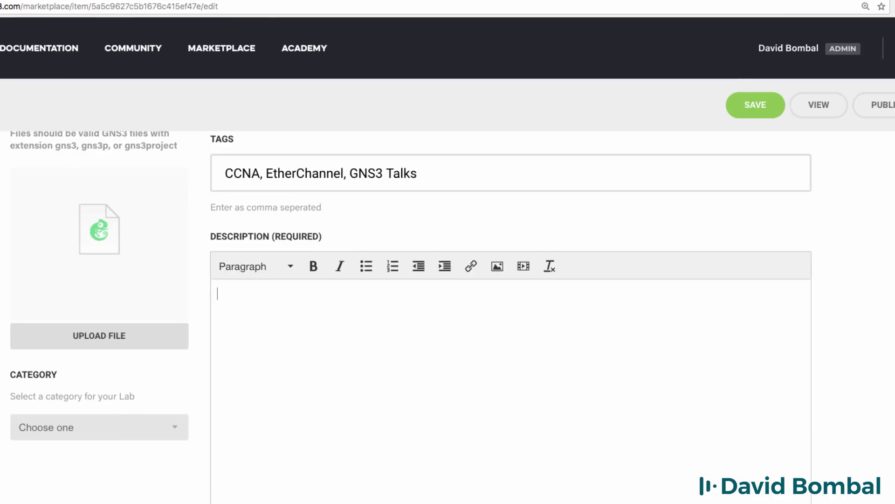
text(Instructions: 1) Create Port channels per the diagram 2) Use Destination IP load balancing on S3 3) Verify that Port channels are functioning - Use show commands 4) Verify that devices can ping each other)
scroll(493, 337, down, 2)
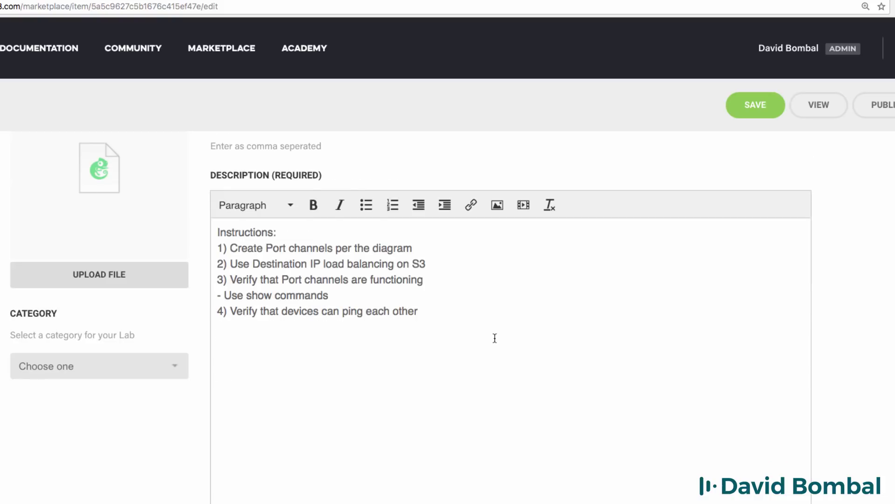
drag(494, 338, 170, 234)
click(454, 330)
drag(454, 329, 108, 218)
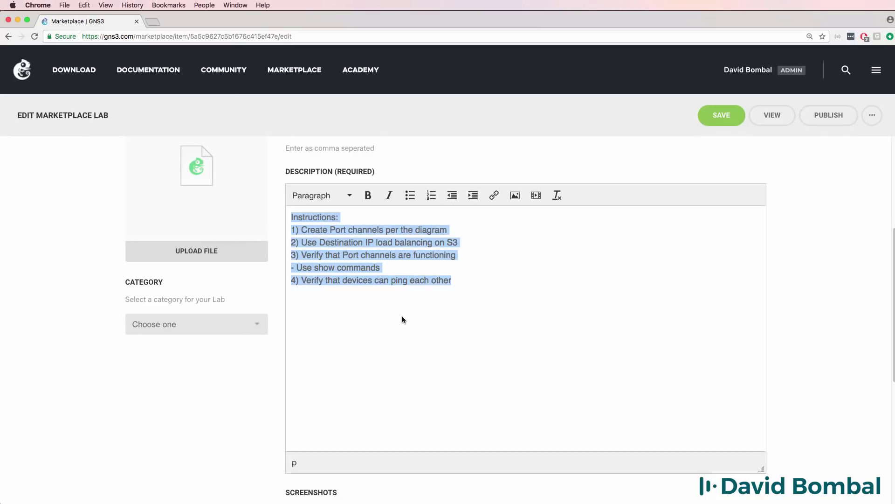
click(402, 320)
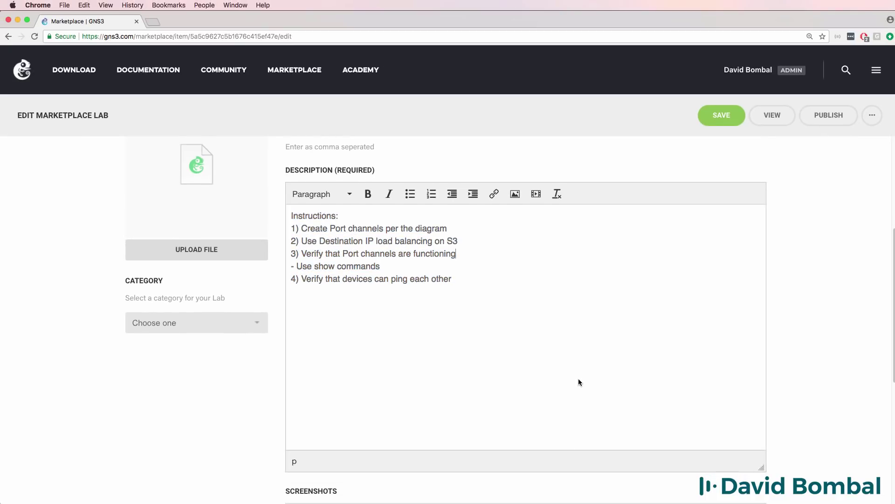
scroll(580, 379, down, 5)
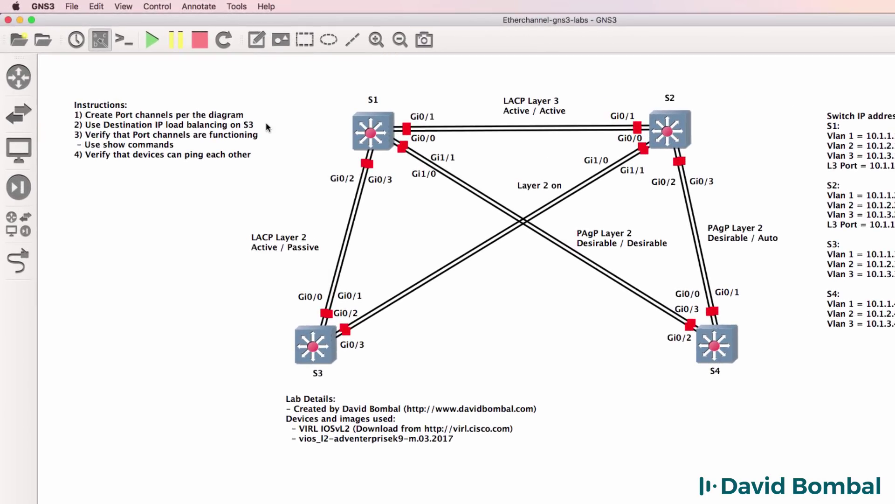
- Save a PNG screenshot of the topology named etherchannel in the labs folder
click(232, 9)
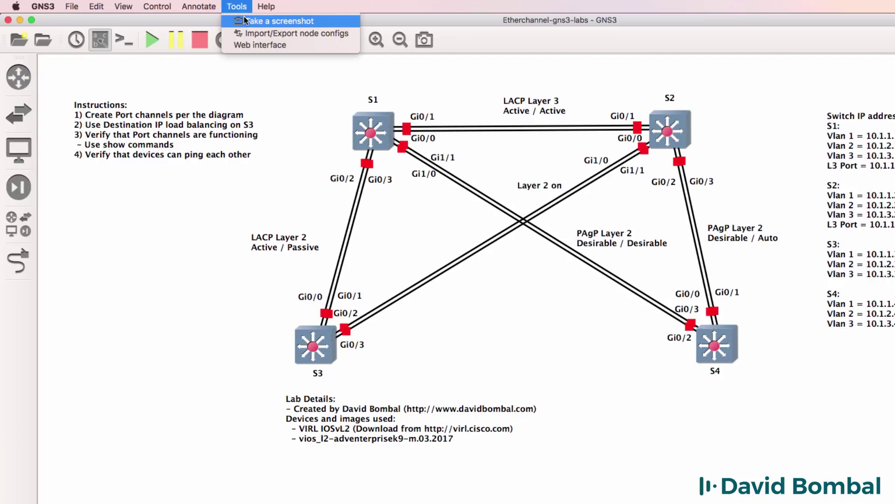
click(247, 21)
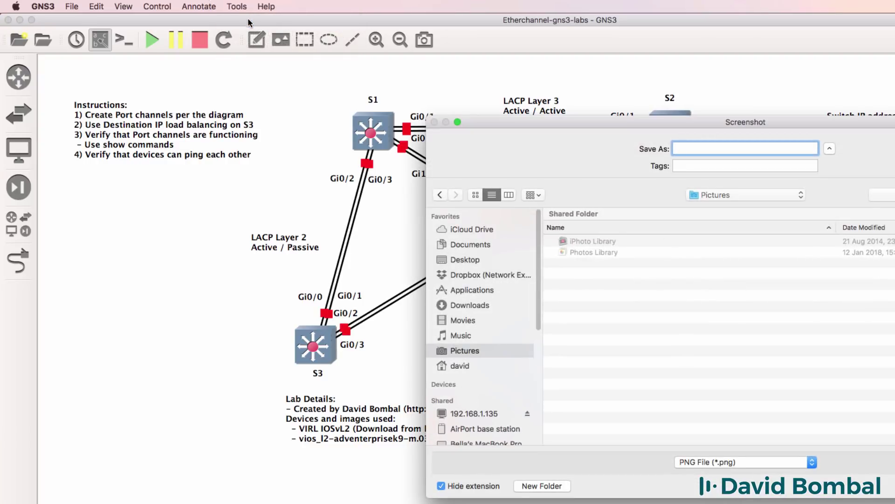
click(697, 149)
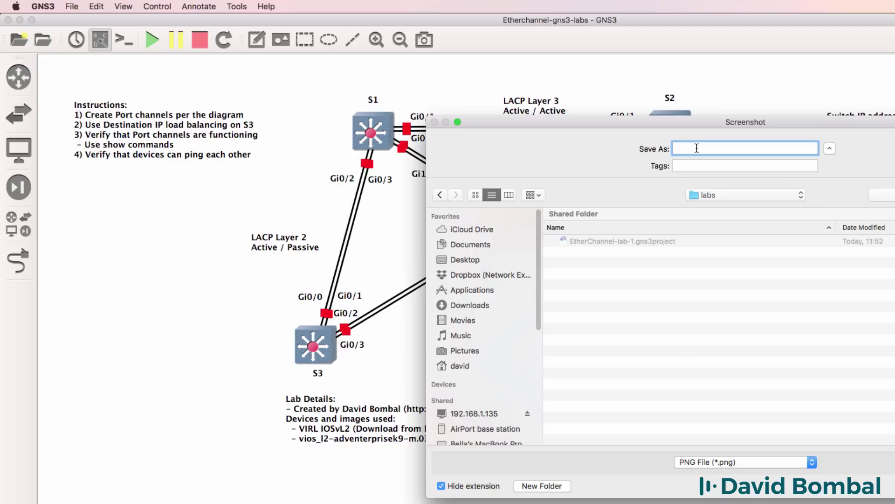
text(etherchannel)
key(Return)
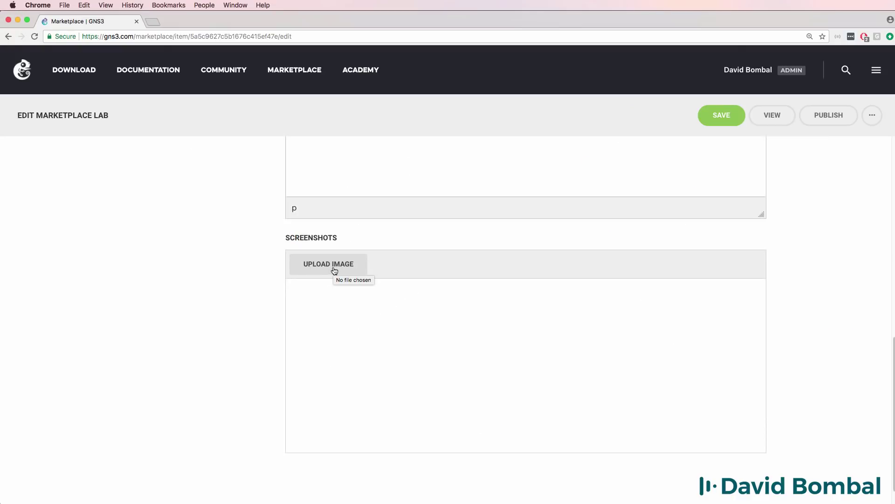
- Upload etherchannel.png from Desktop > labs as the lab's screenshot
click(334, 270)
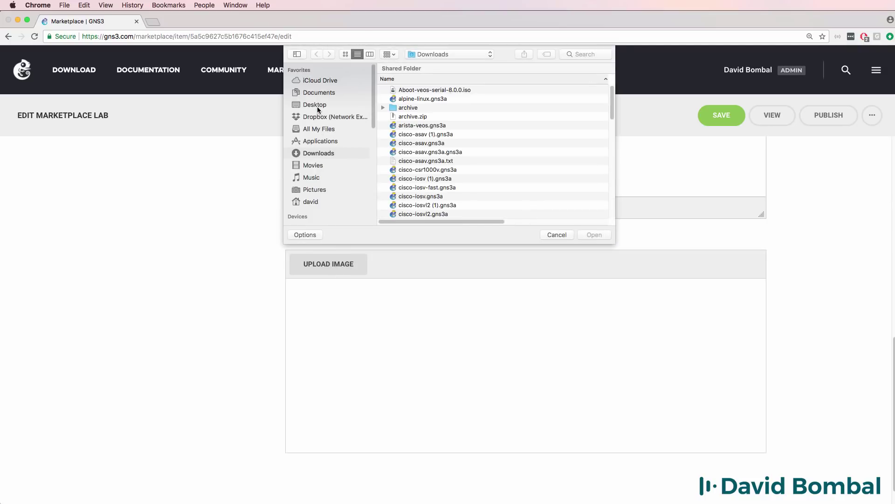
click(317, 106)
double_click(401, 99)
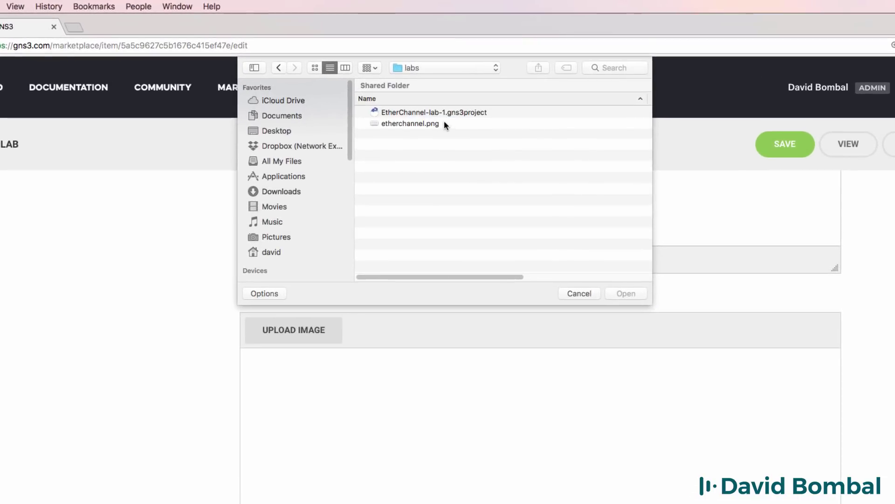
click(443, 122)
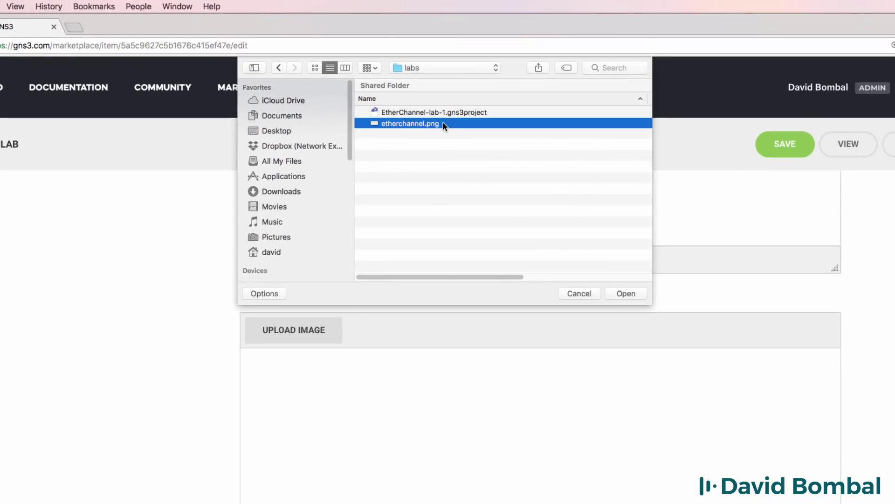
click(626, 294)
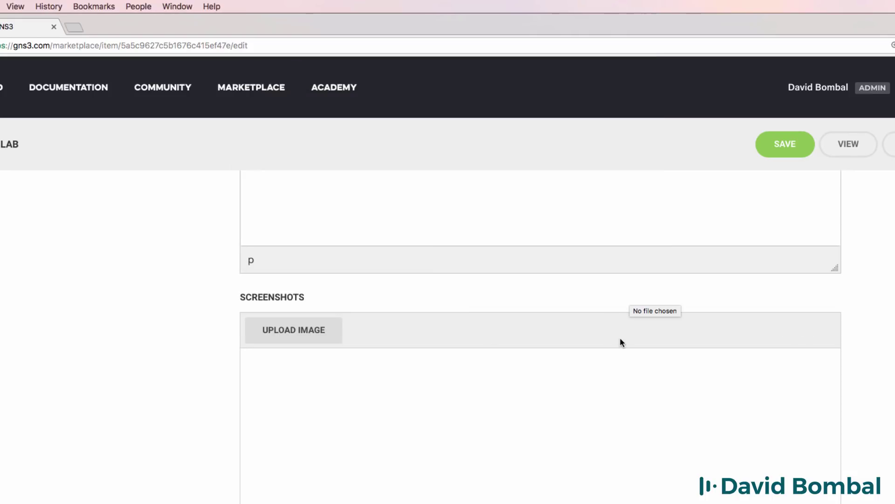
scroll(351, 405, down, 2)
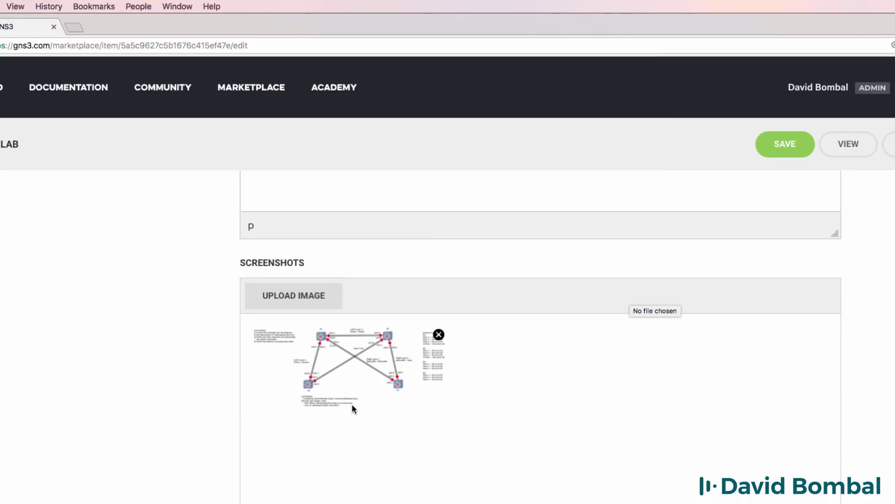
scroll(351, 404, up, 8)
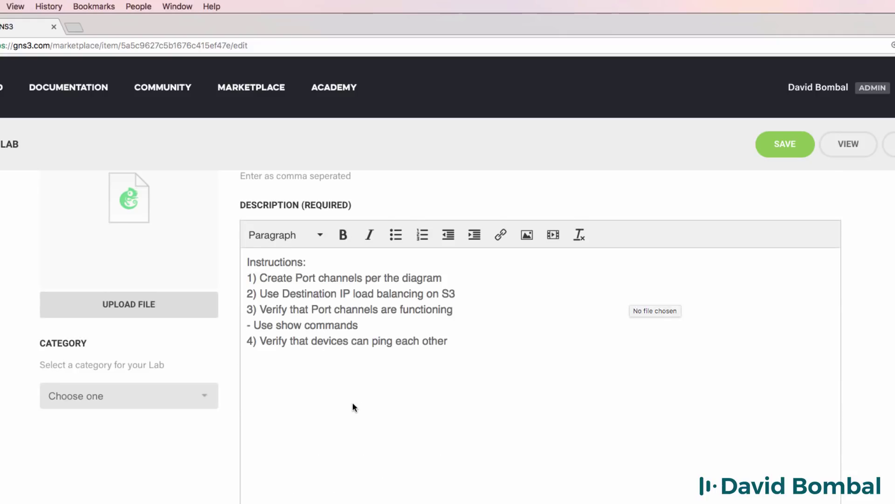
- Save the lab, review its public page, then go back to the edit form
click(782, 144)
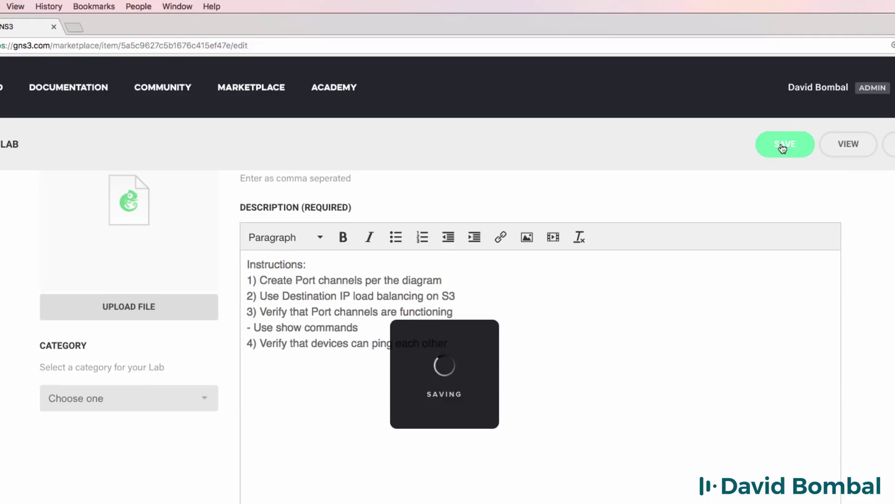
click(847, 144)
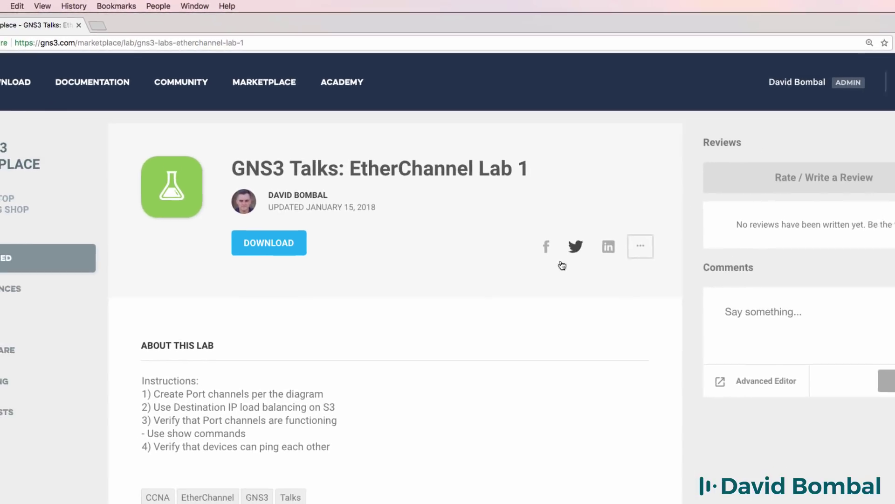
scroll(565, 262, down, 6)
scroll(407, 263, up, 5)
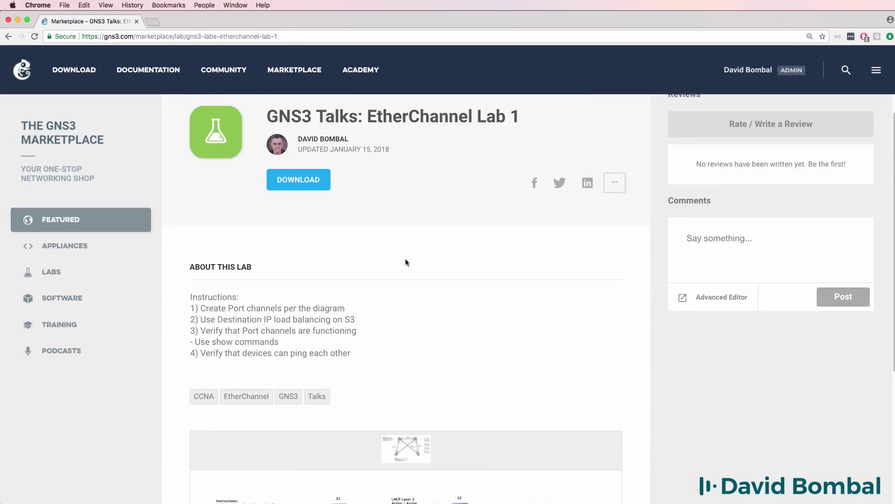
scroll(405, 261, down, 5)
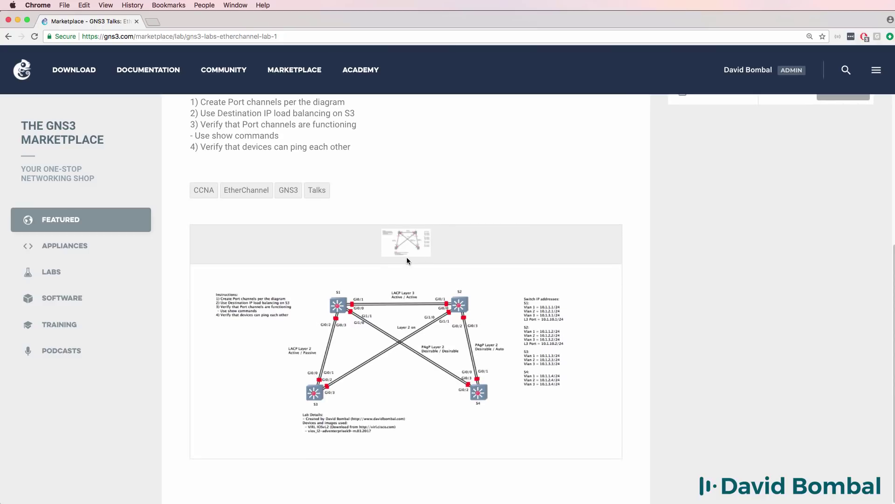
scroll(407, 260, up, 5)
click(6, 37)
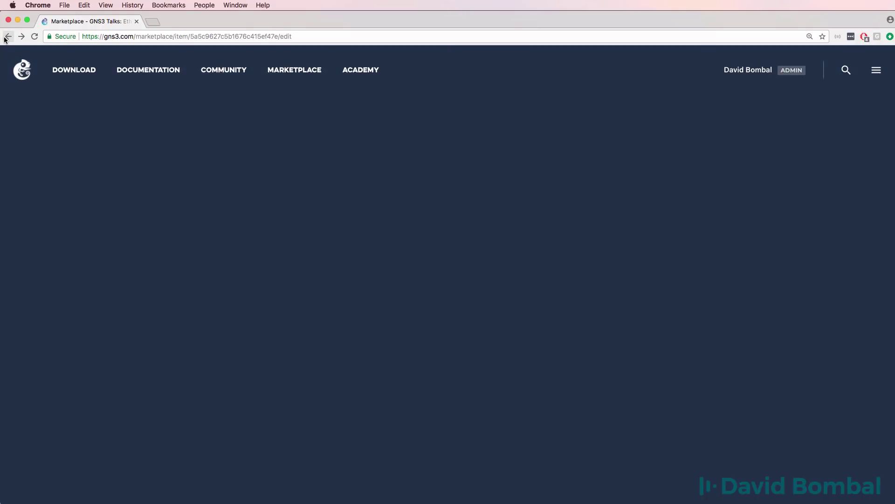
- Drag EtherChannel-lab-1.gns3project from the labs folder into the Lab File upload area
scroll(51, 334, down, 4)
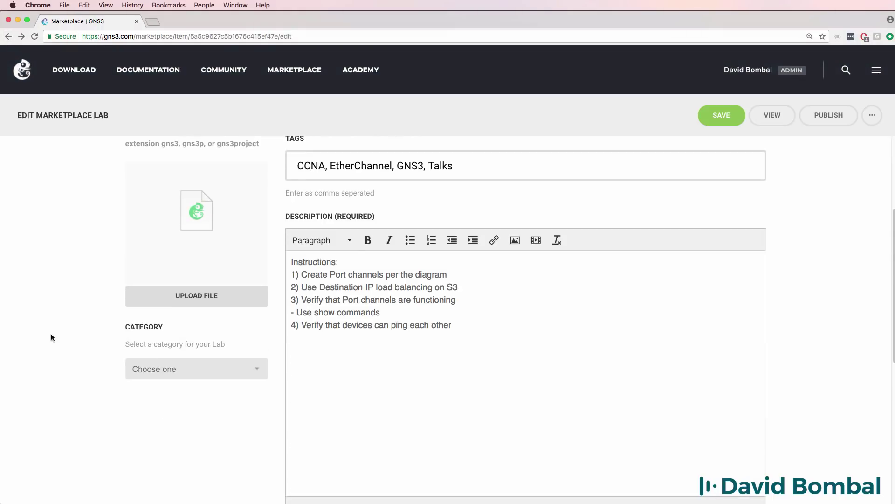
scroll(176, 255, up, 2)
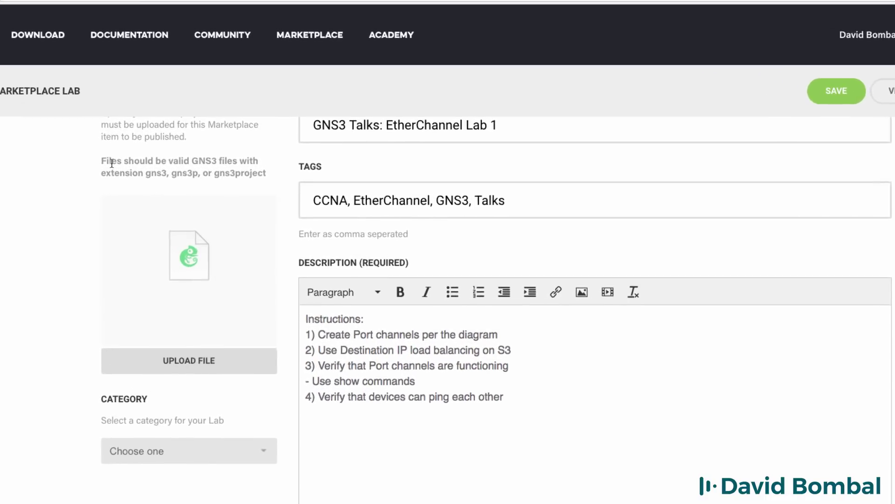
drag(97, 161, 272, 178)
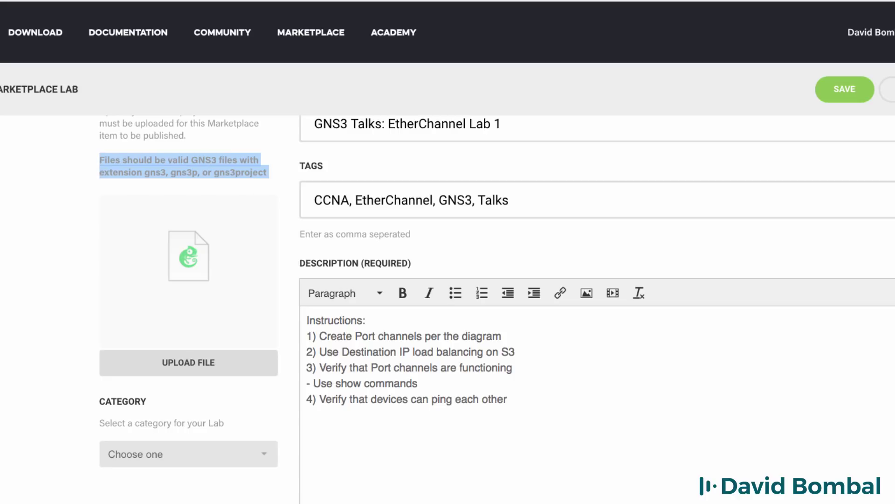
key(super+Tab)
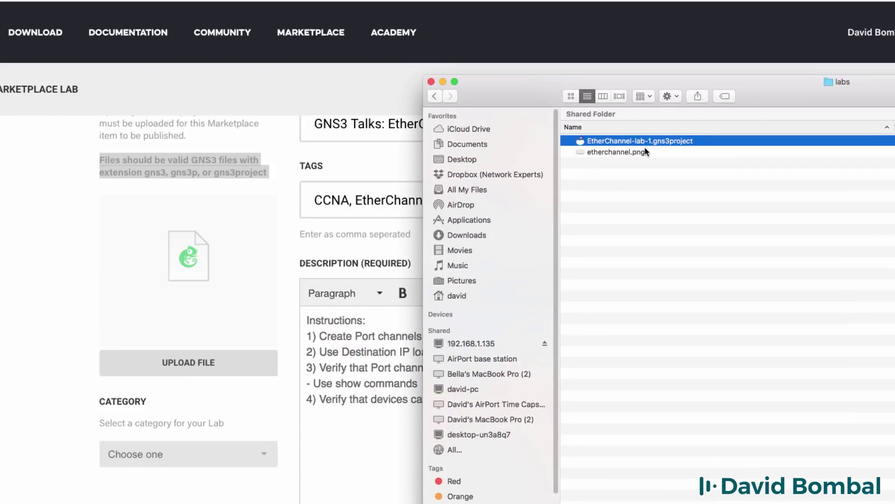
drag(644, 142, 180, 254)
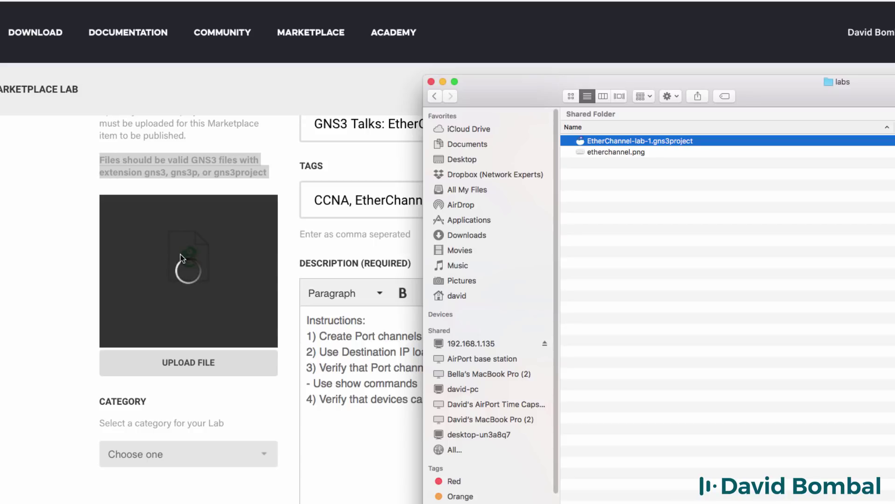
click(66, 275)
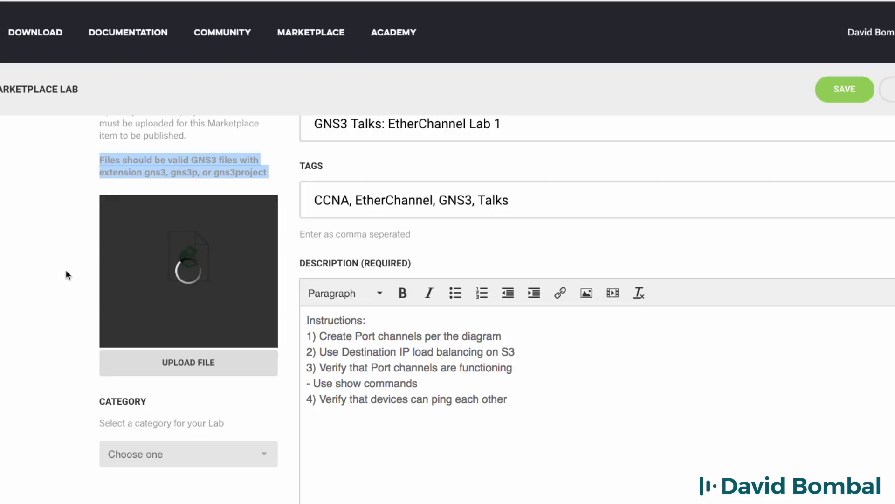
key(super+Tab)
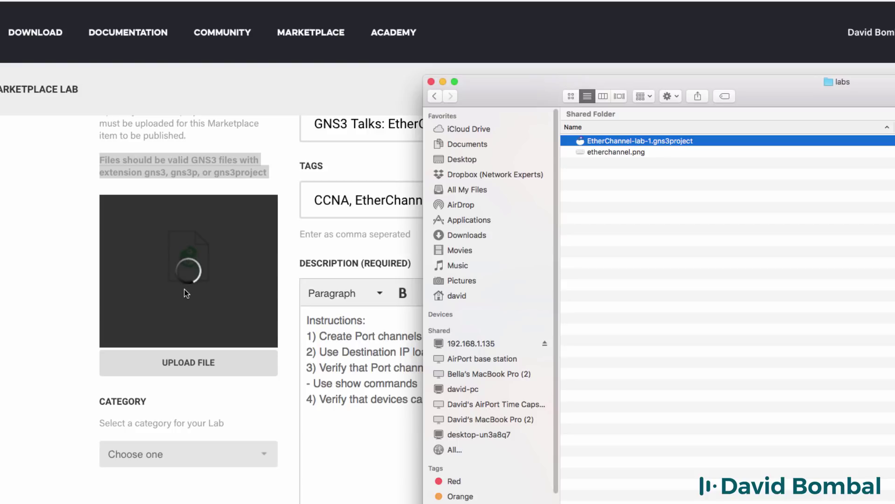
click(18, 284)
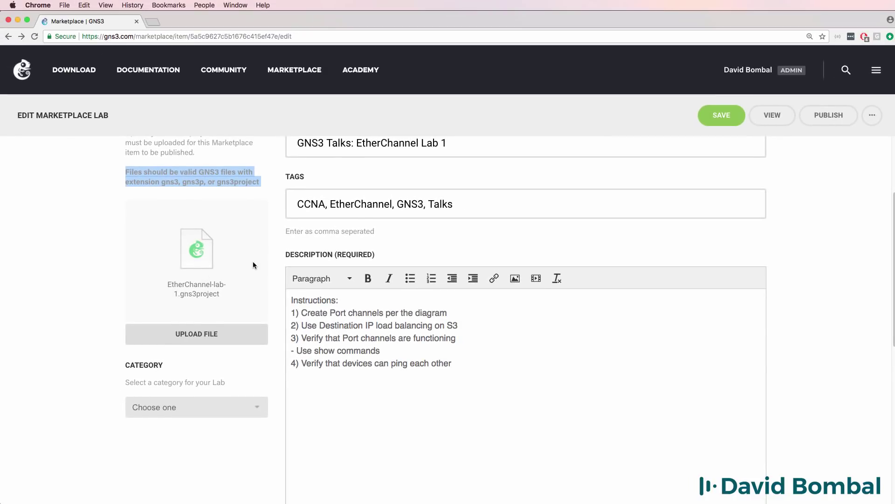
- Save the lab with its project file and preview the public page's Download option
scroll(252, 262, up, 5)
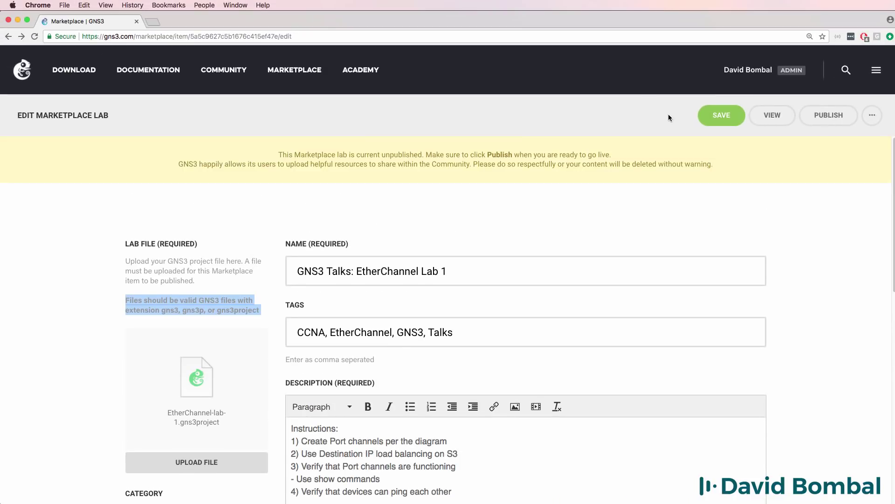
click(707, 117)
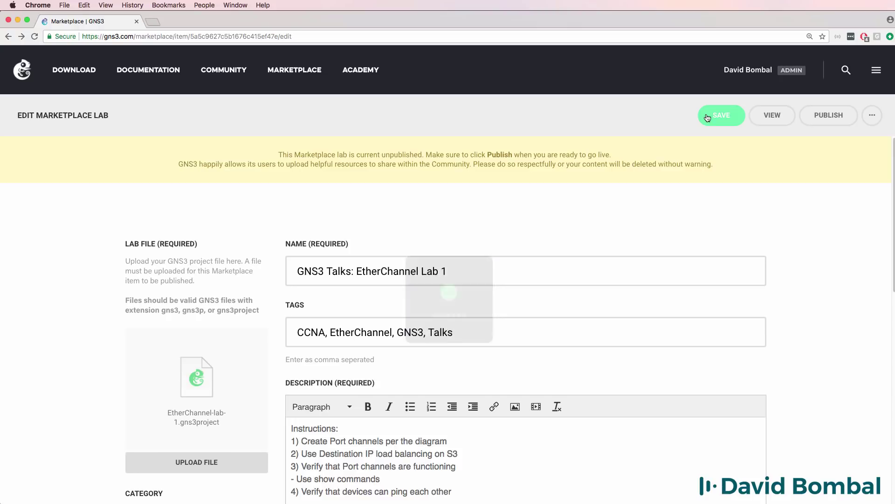
click(774, 114)
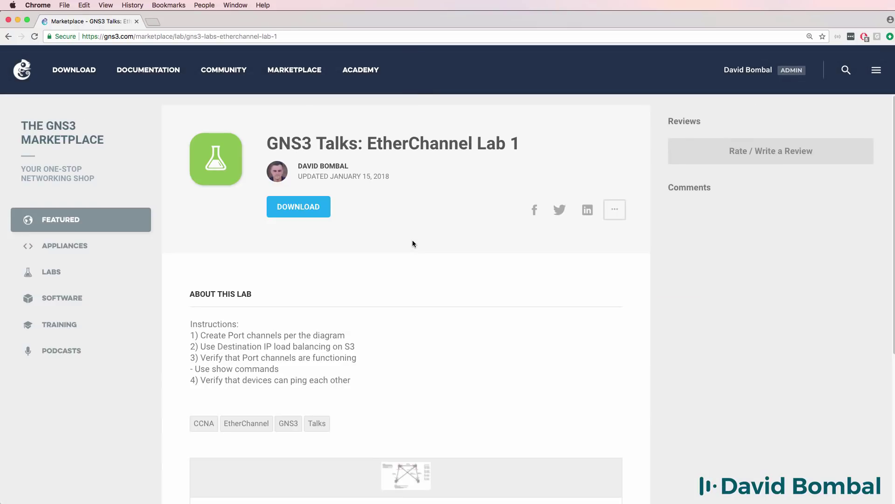
scroll(428, 245, down, 5)
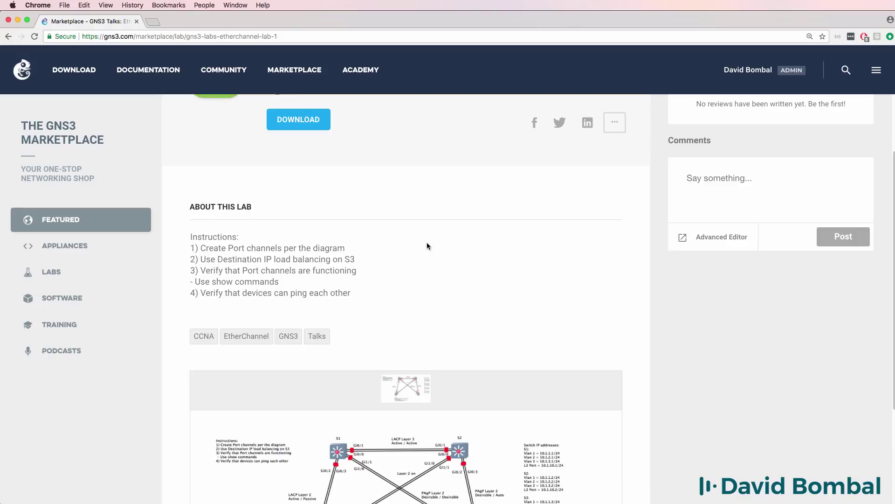
scroll(428, 246, up, 5)
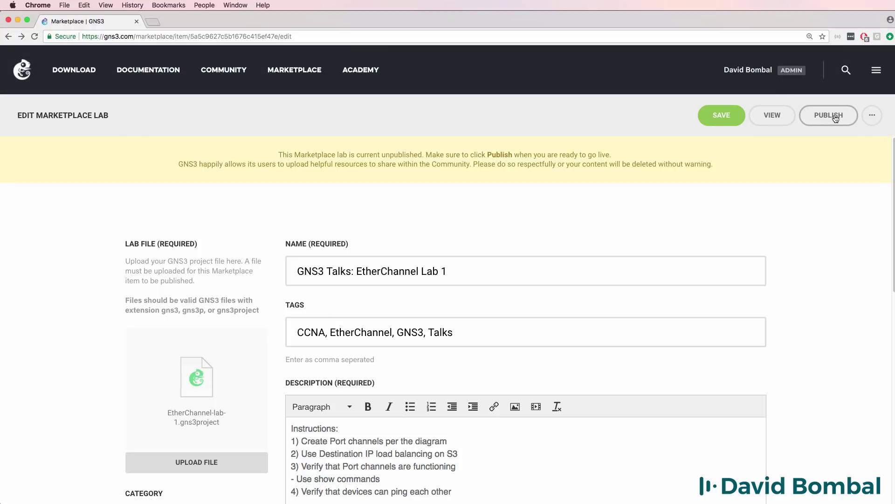
- Publish the lab, open GNS3 Talks: EtherChannel Lab 1 from Labs, and download its project
click(836, 118)
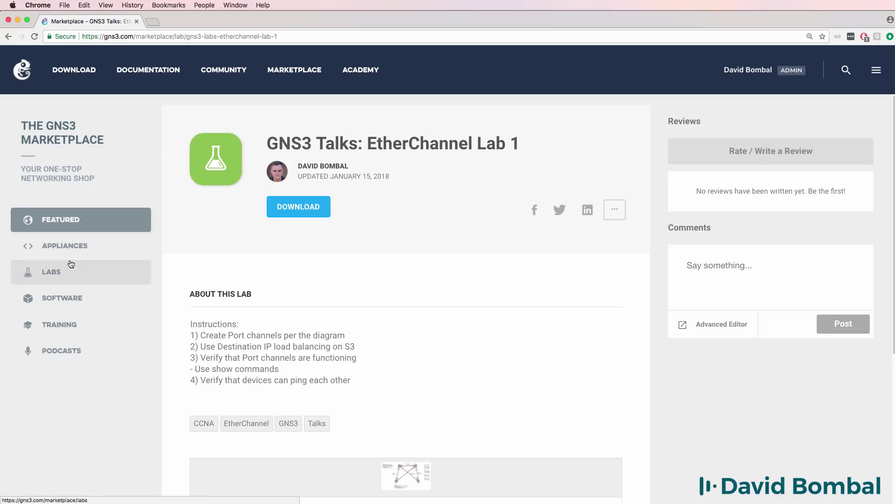
click(84, 276)
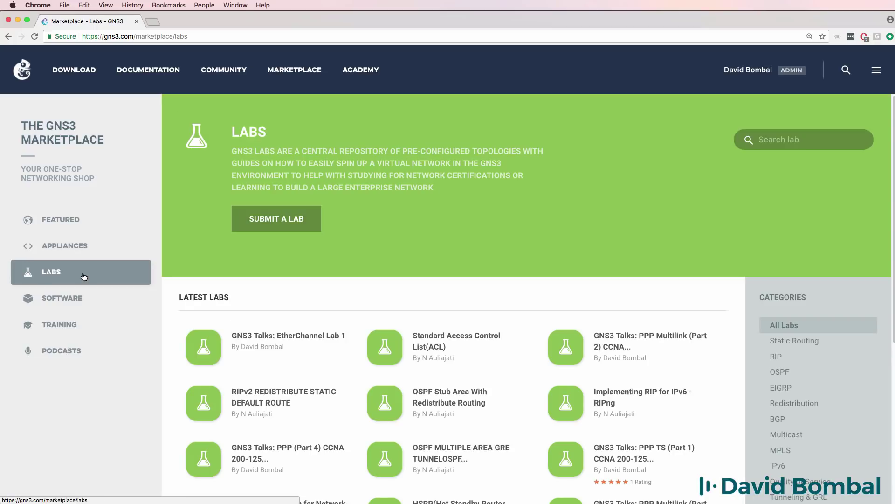
scroll(250, 317, down, 3)
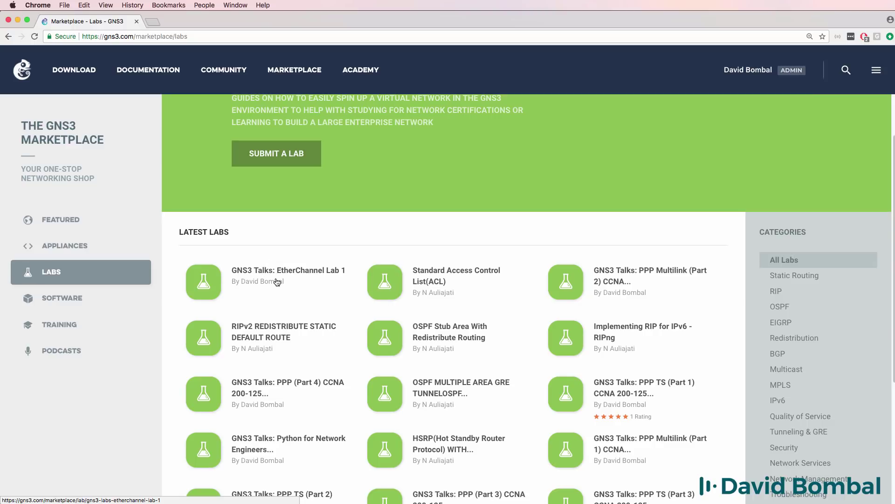
click(276, 280)
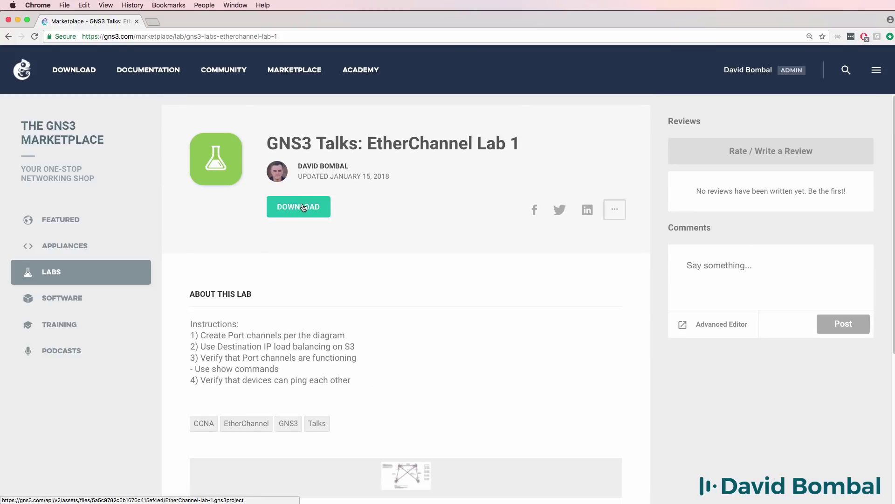
click(303, 207)
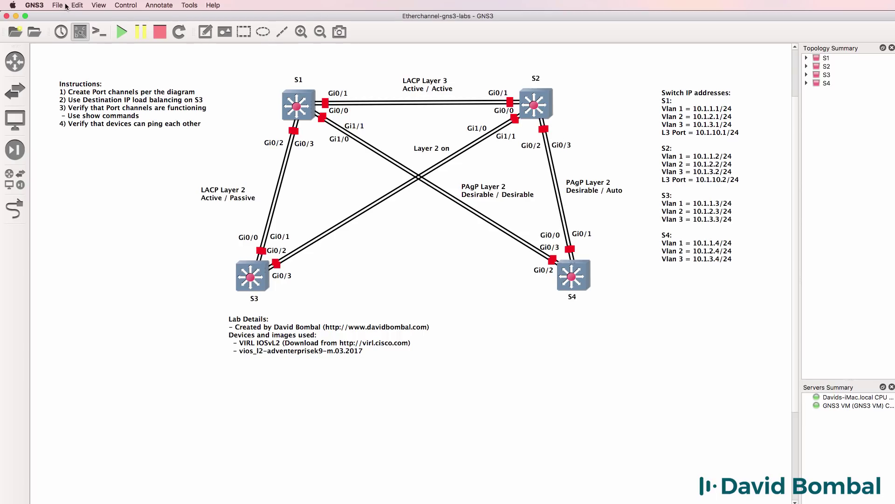
- Import Downloads/EtherChannel-lab-1.gns3project as the project EtherChannel-lab-1-test-import
click(67, 6)
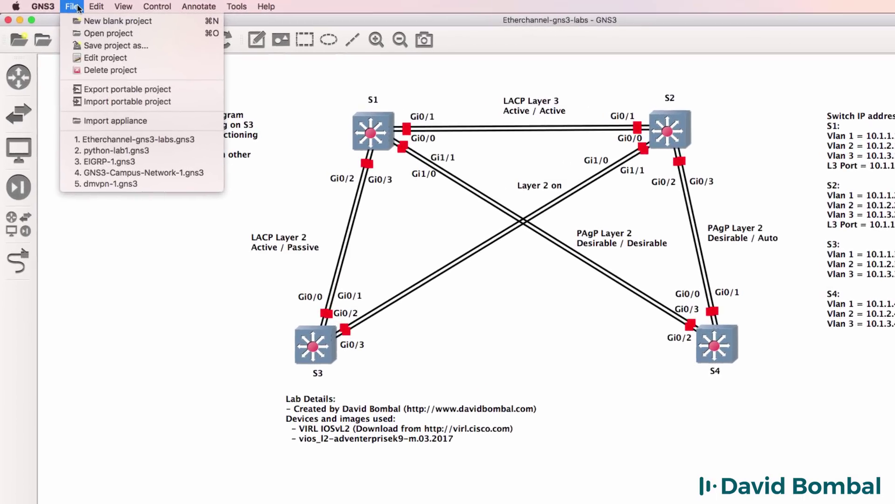
click(119, 104)
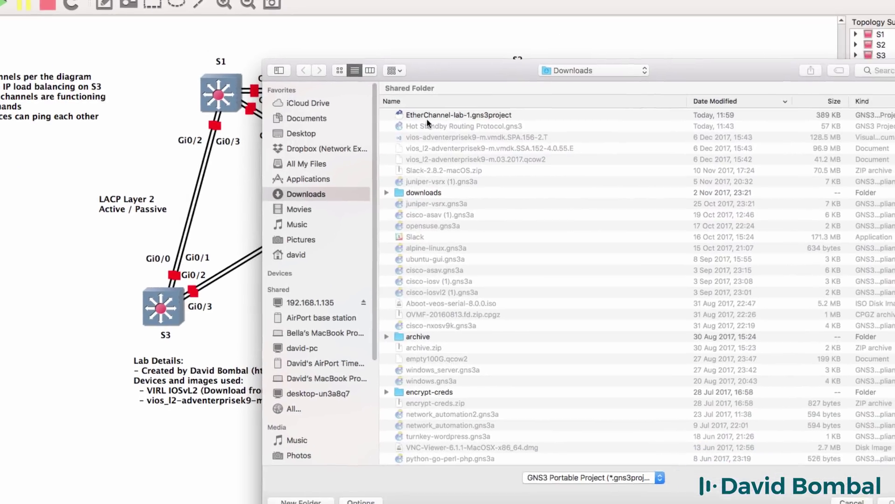
click(579, 154)
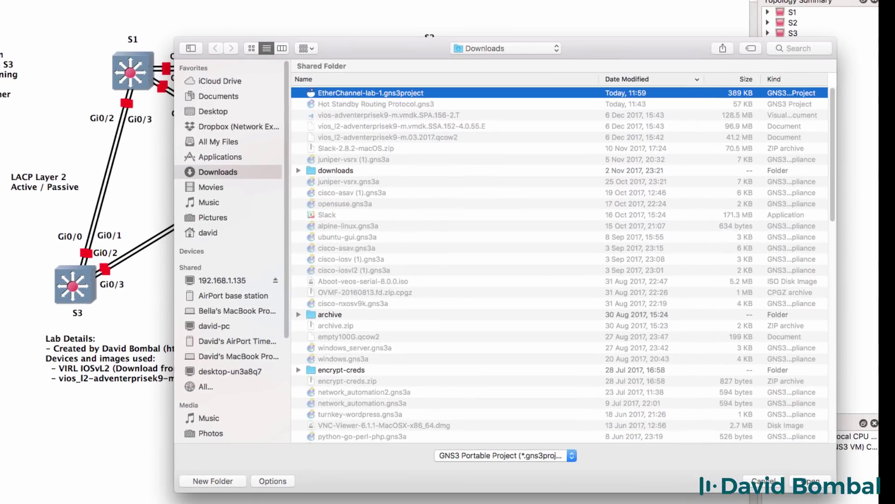
click(819, 482)
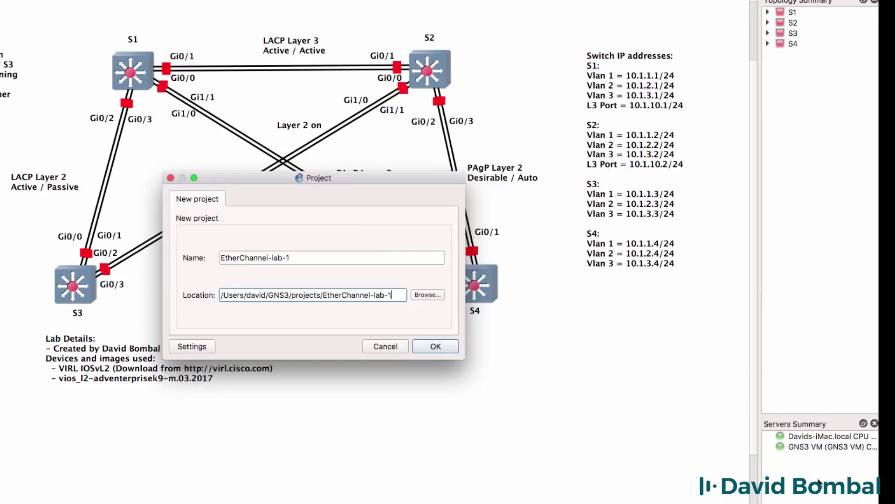
click(321, 258)
text(-)
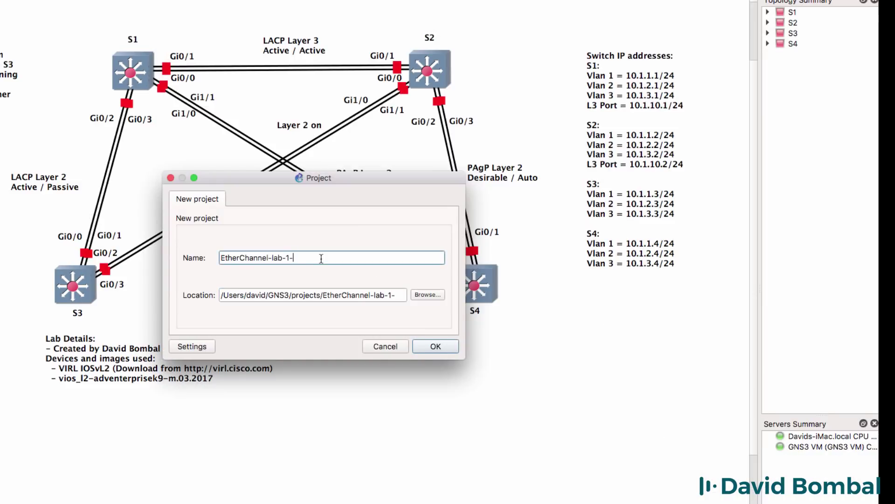
text(test-import)
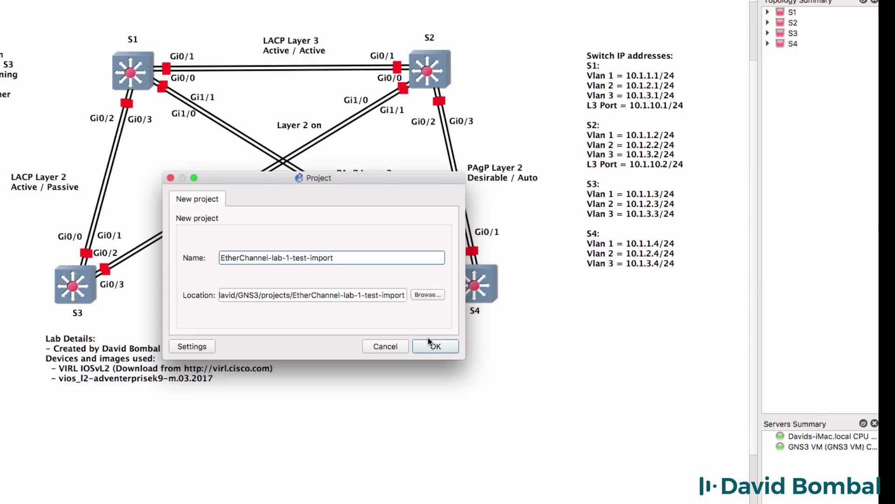
click(435, 346)
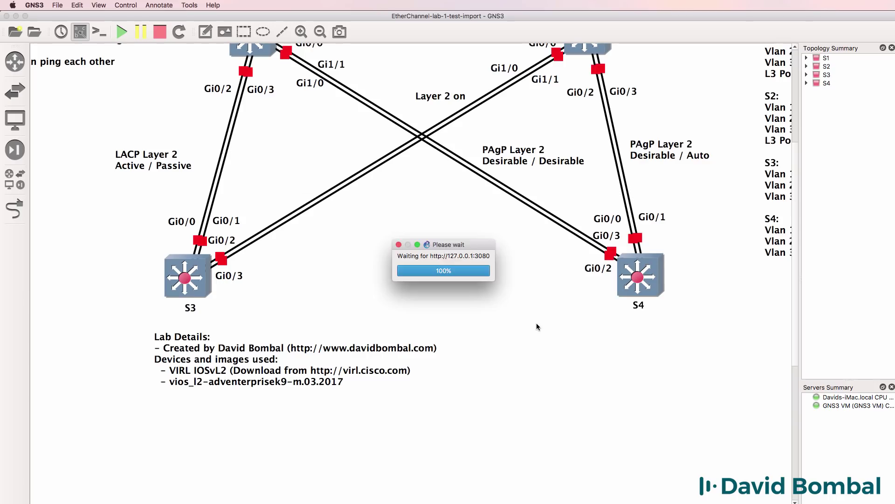
- Fit the topology in view, start all four switches, and open consoles to every device
click(320, 32)
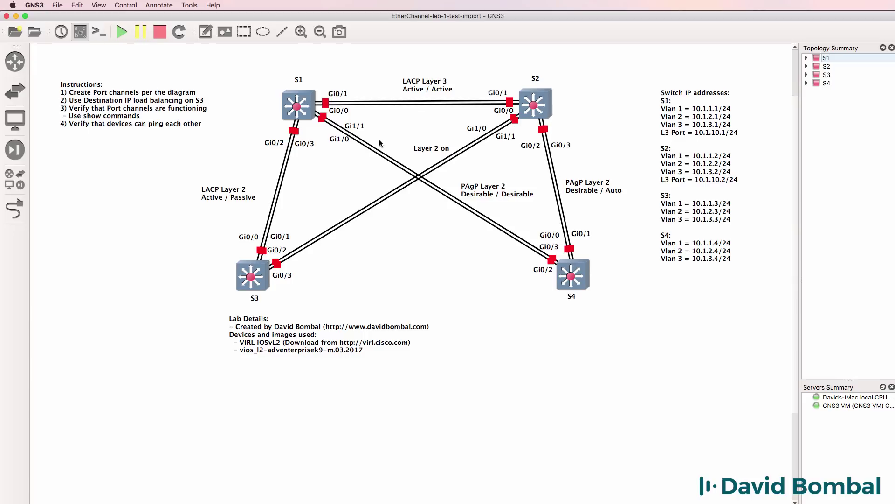
click(121, 32)
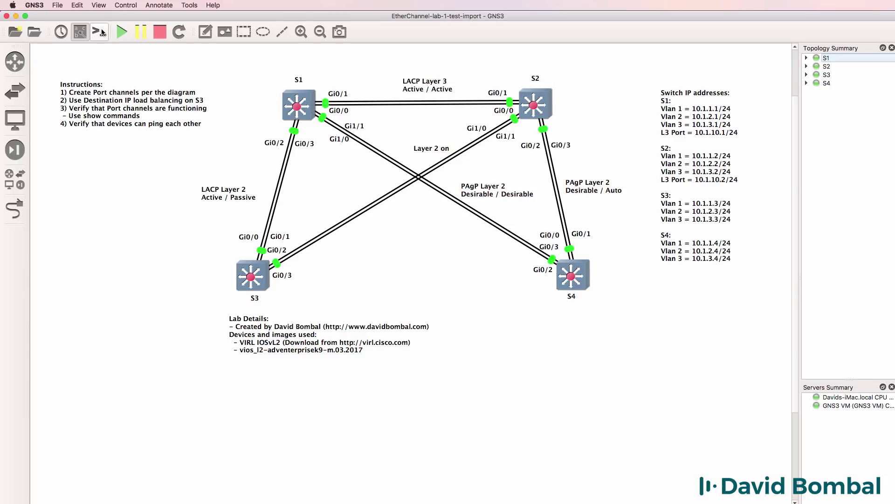
click(99, 32)
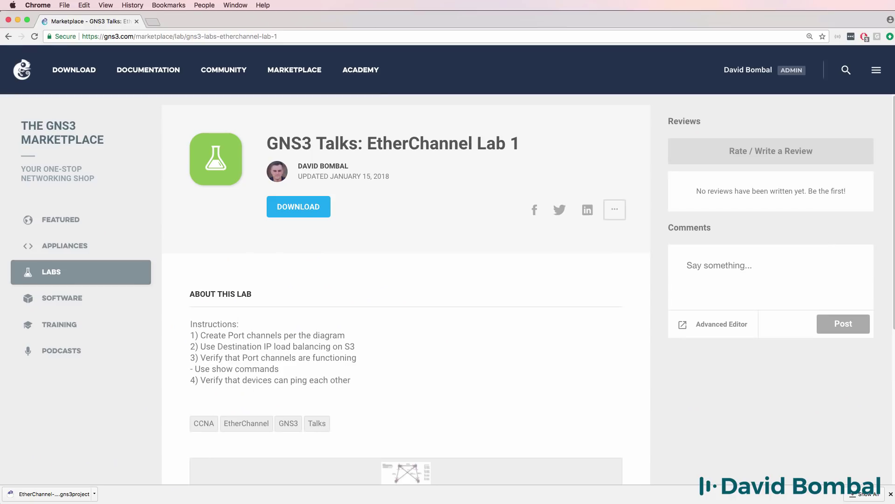
- Return to the Marketplace Labs listing showing EtherChannel Lab 1 at the top
click(60, 277)
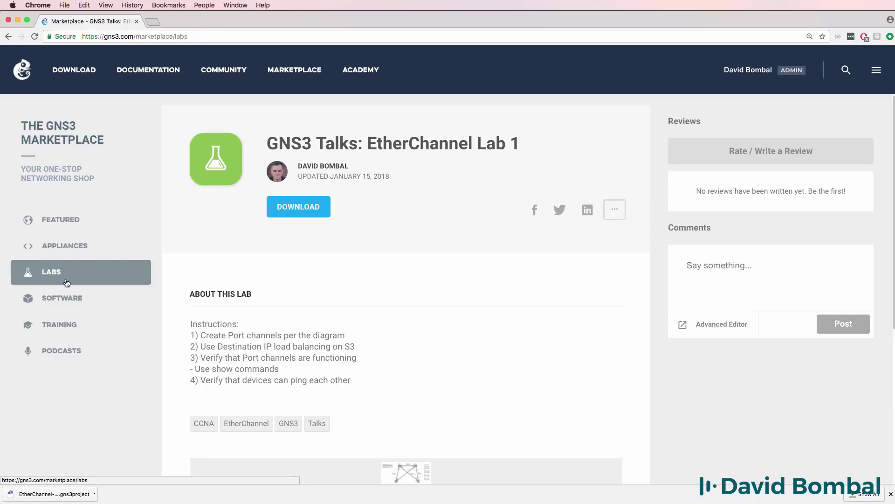